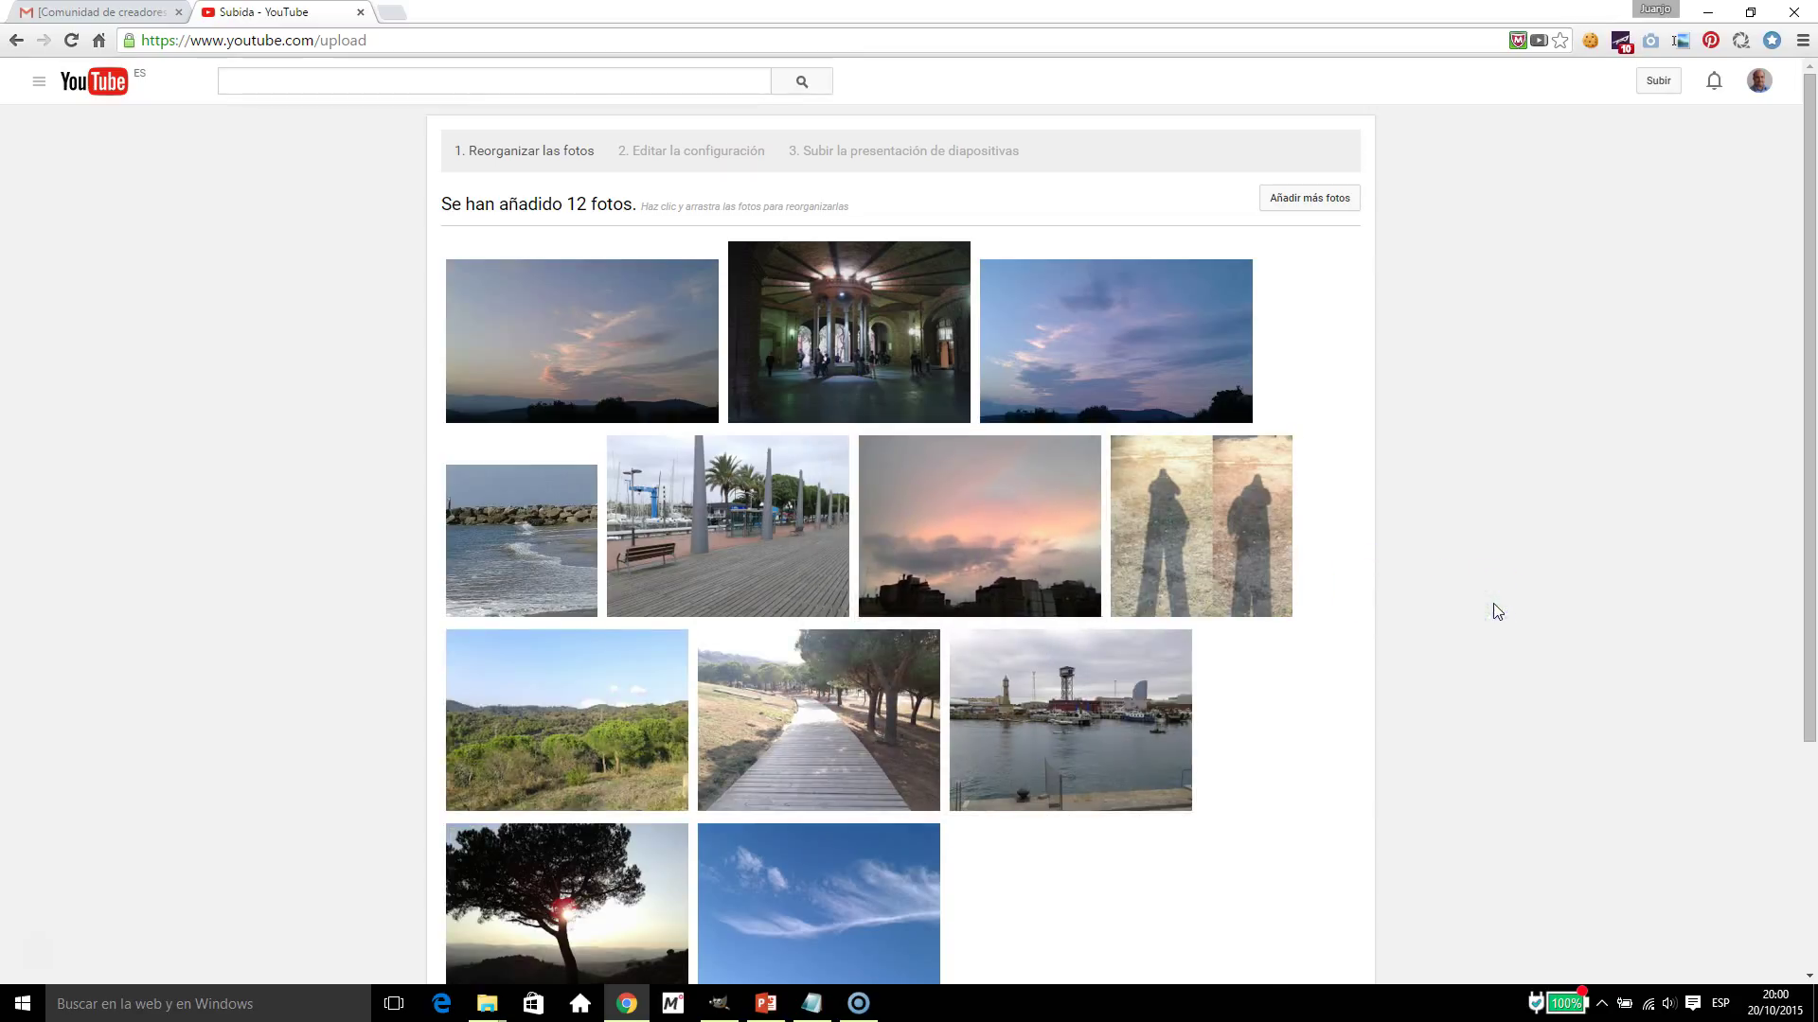
# Swap the last two photos so the blue sky comes before the tree, and continue to the slideshow configuration.
pyautogui.scroll(-1, 1481, 625)
pyautogui.moveTo(844, 823); pyautogui.dragTo(612, 824)
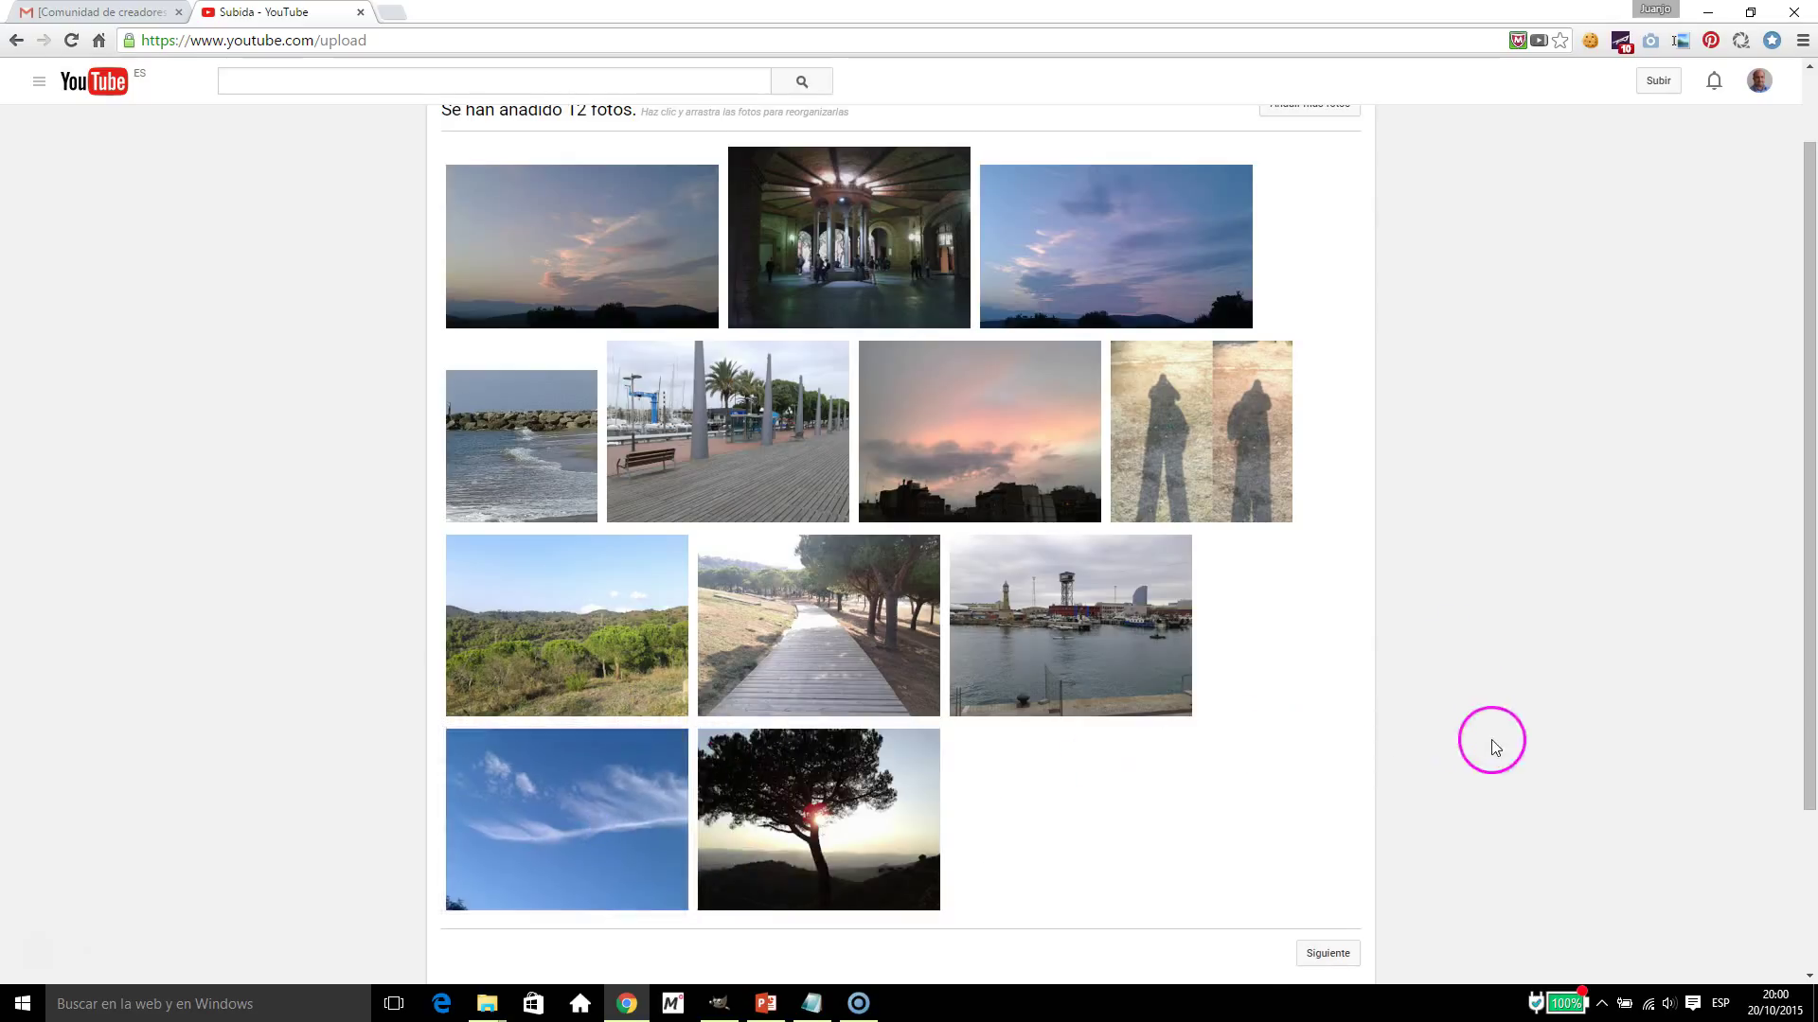
pyautogui.scroll(1, 1491, 741)
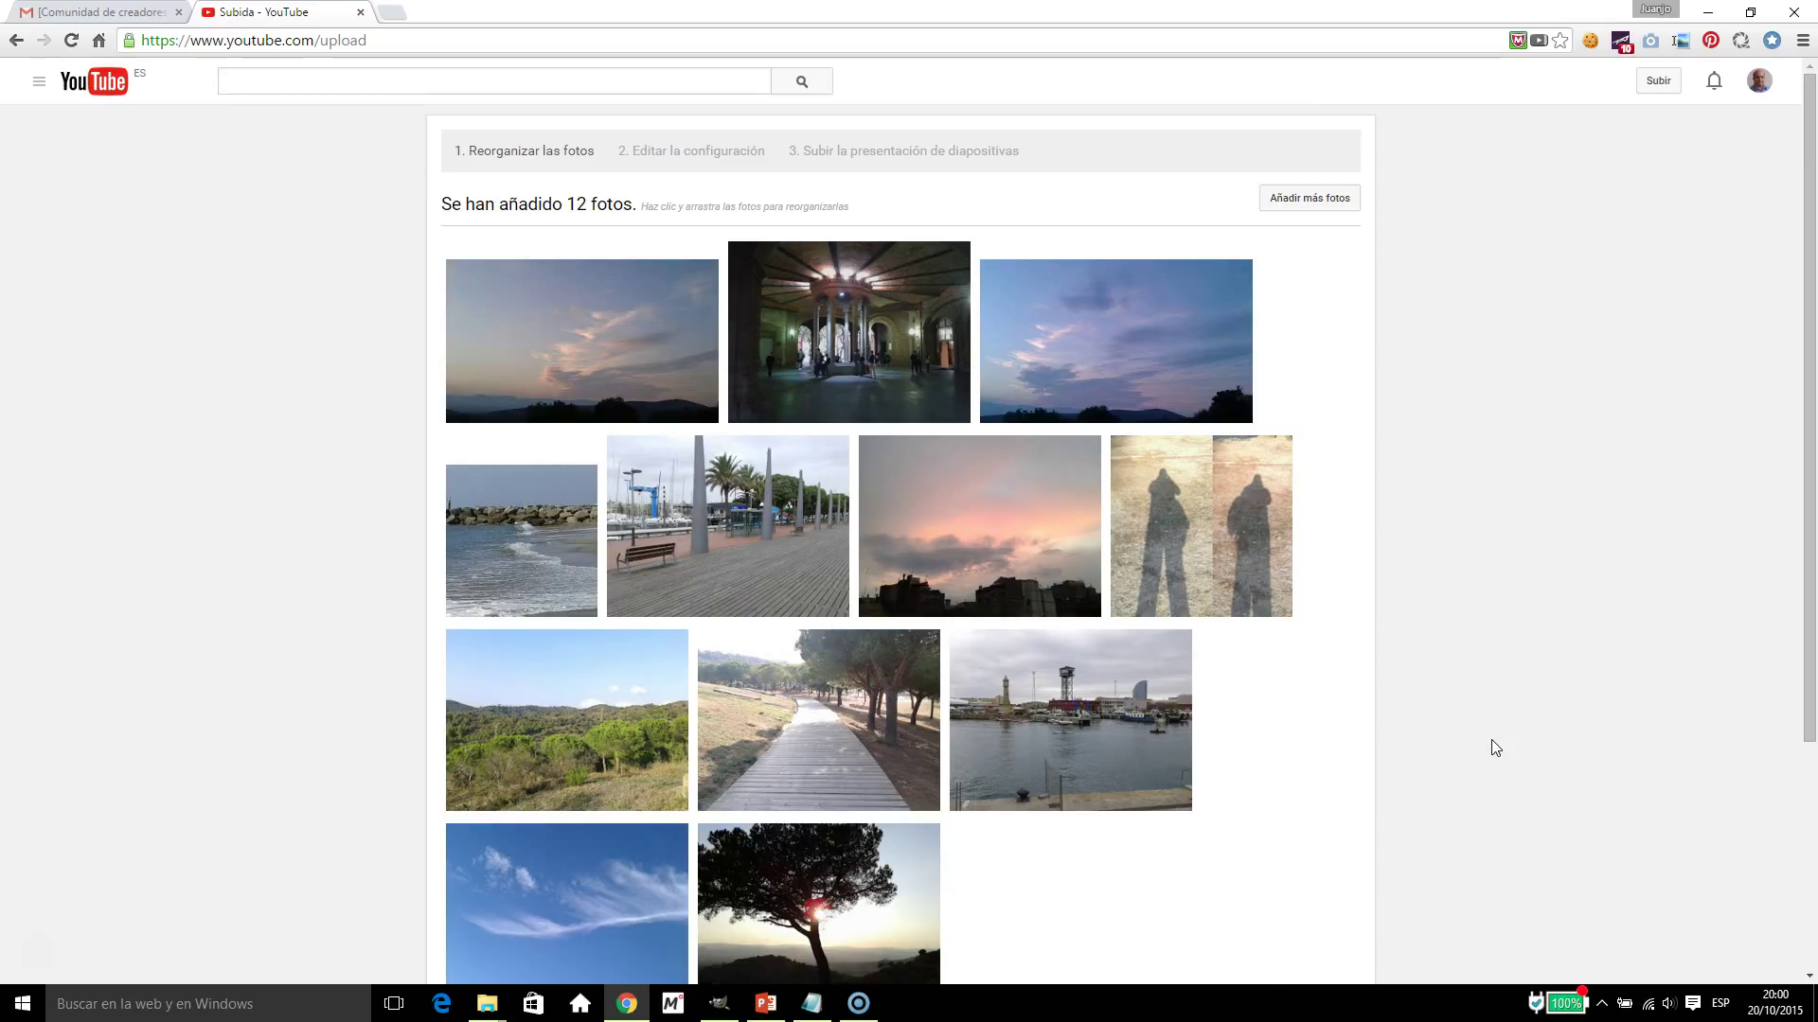
pyautogui.scroll(-1, 1491, 740)
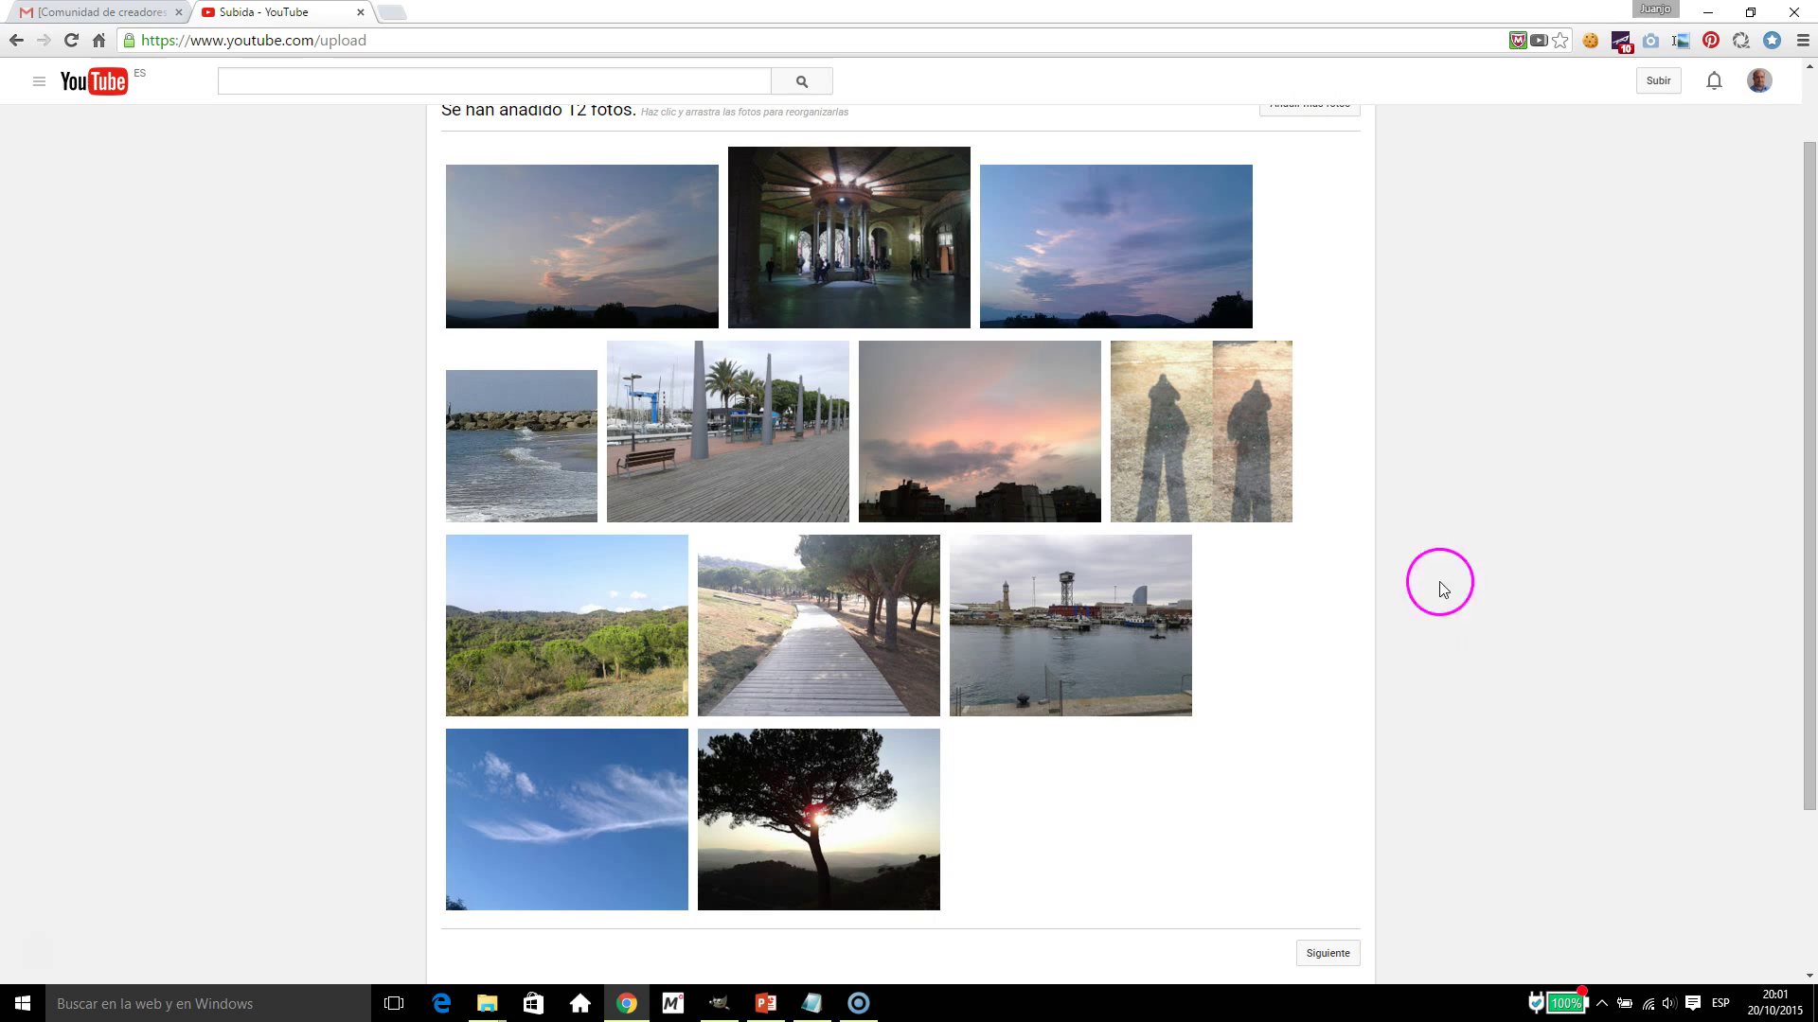
pyautogui.moveTo(873, 234)
pyautogui.moveTo(1808, 605); pyautogui.dragTo(1812, 715)
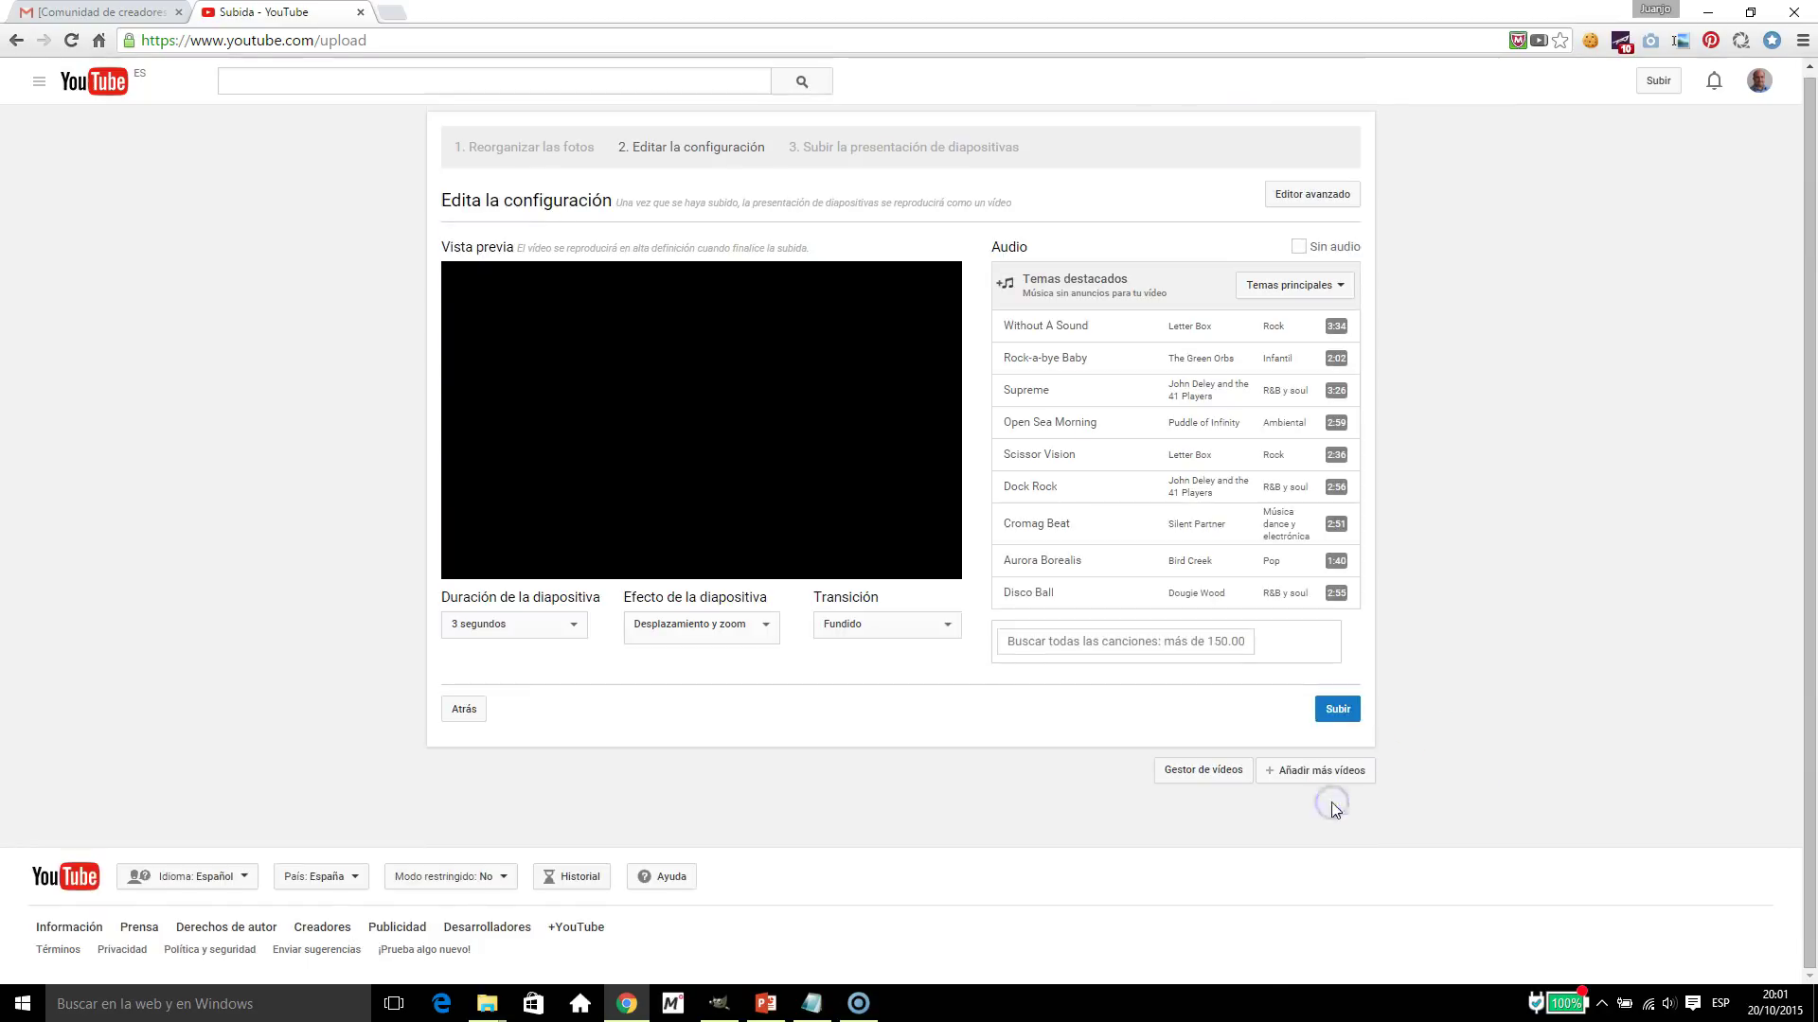
pyautogui.click(1535, 655)
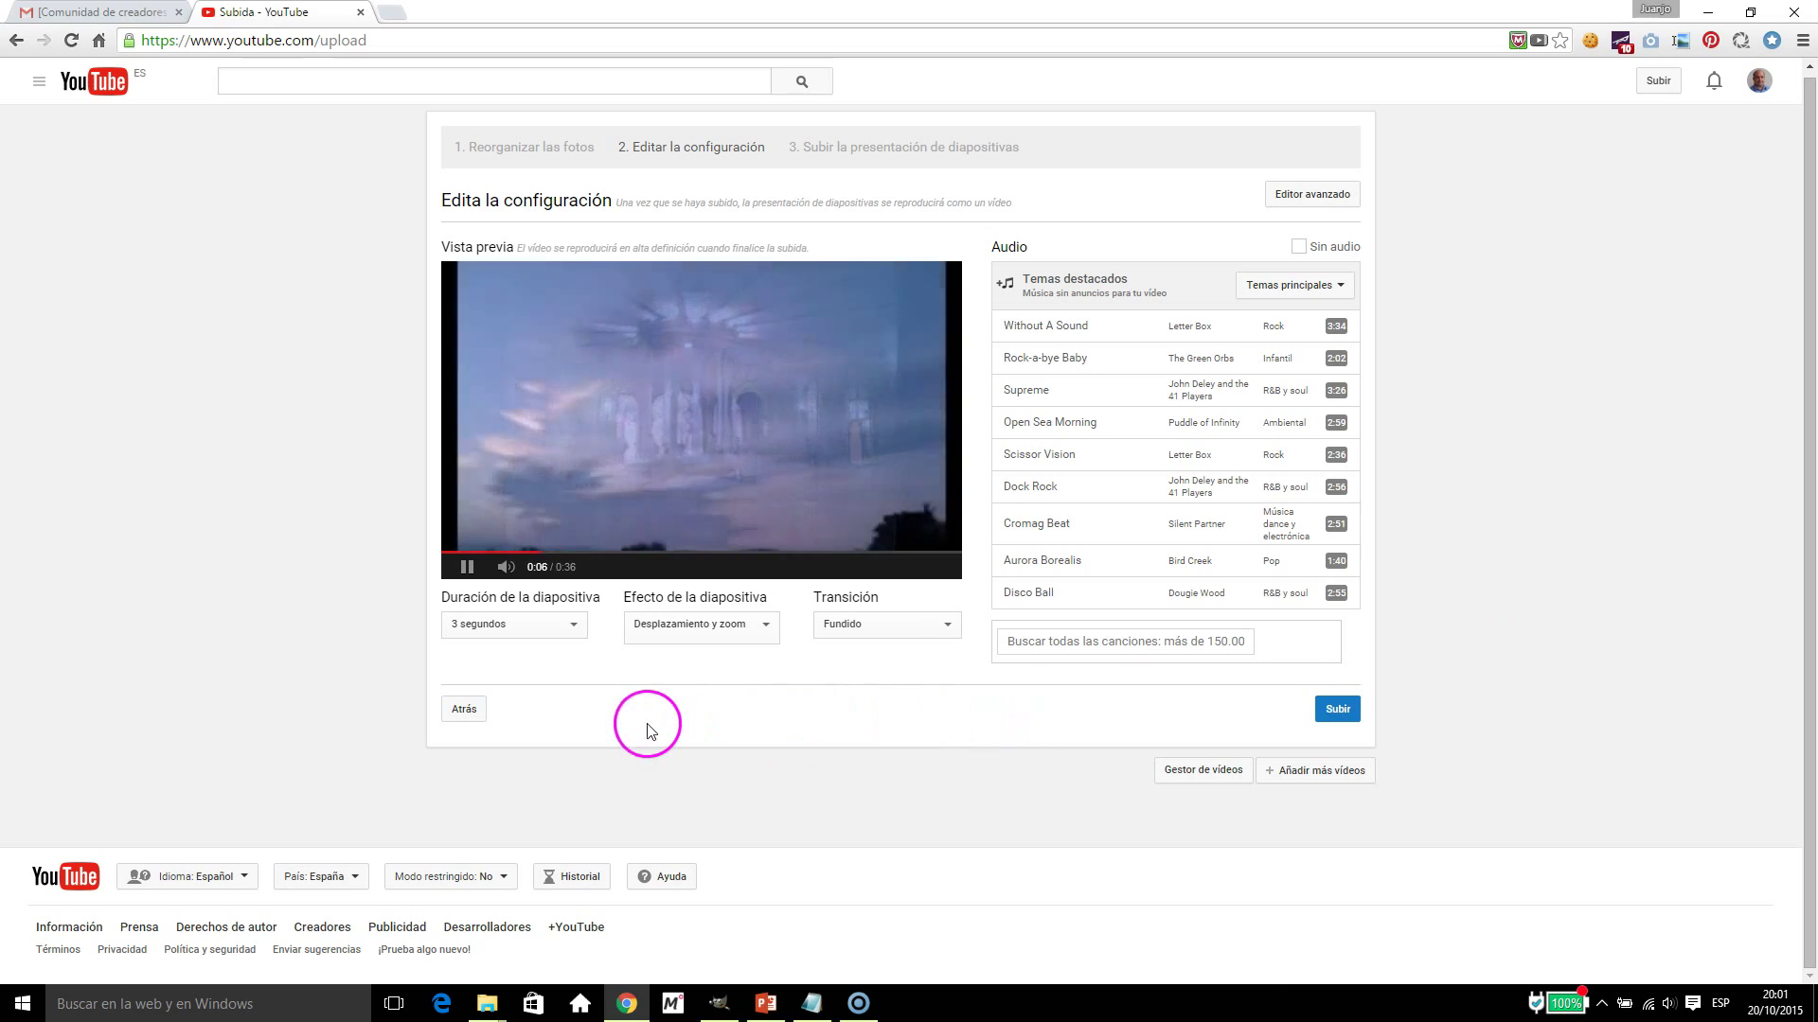
# Set the slide duration to 3 segundos and check the available slide effects.
pyautogui.click(575, 627)
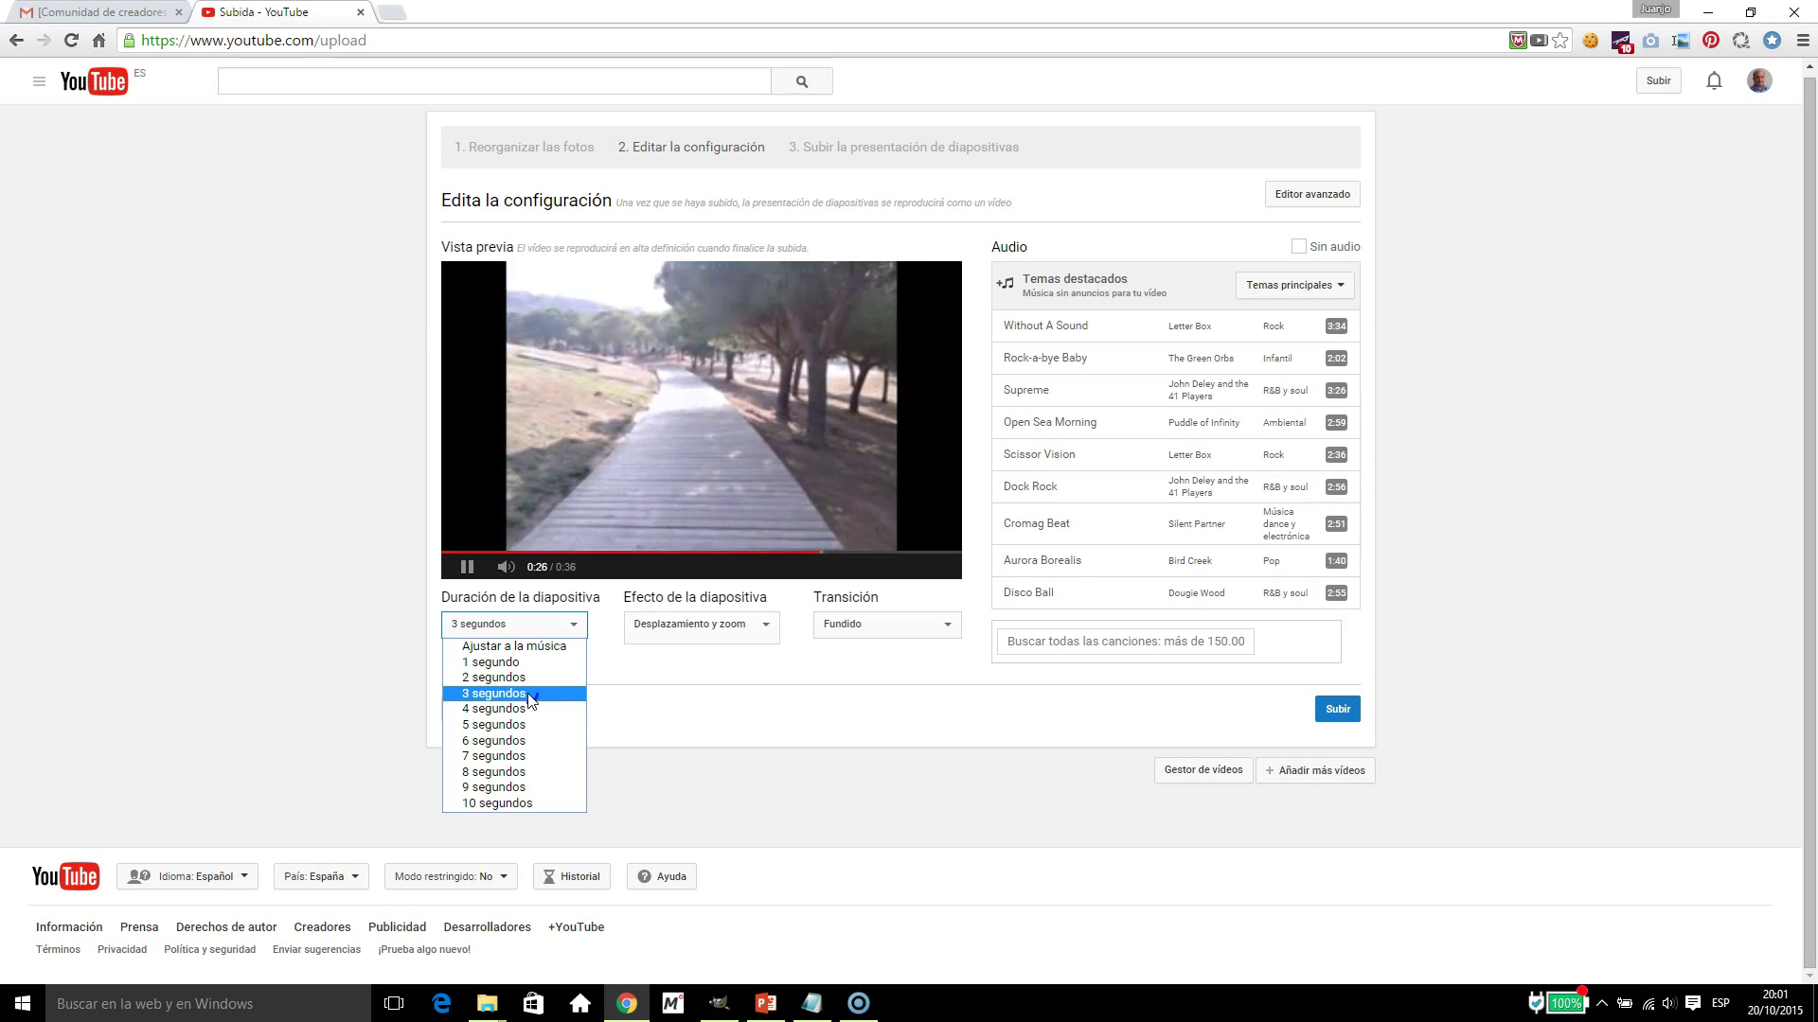
pyautogui.click(526, 694)
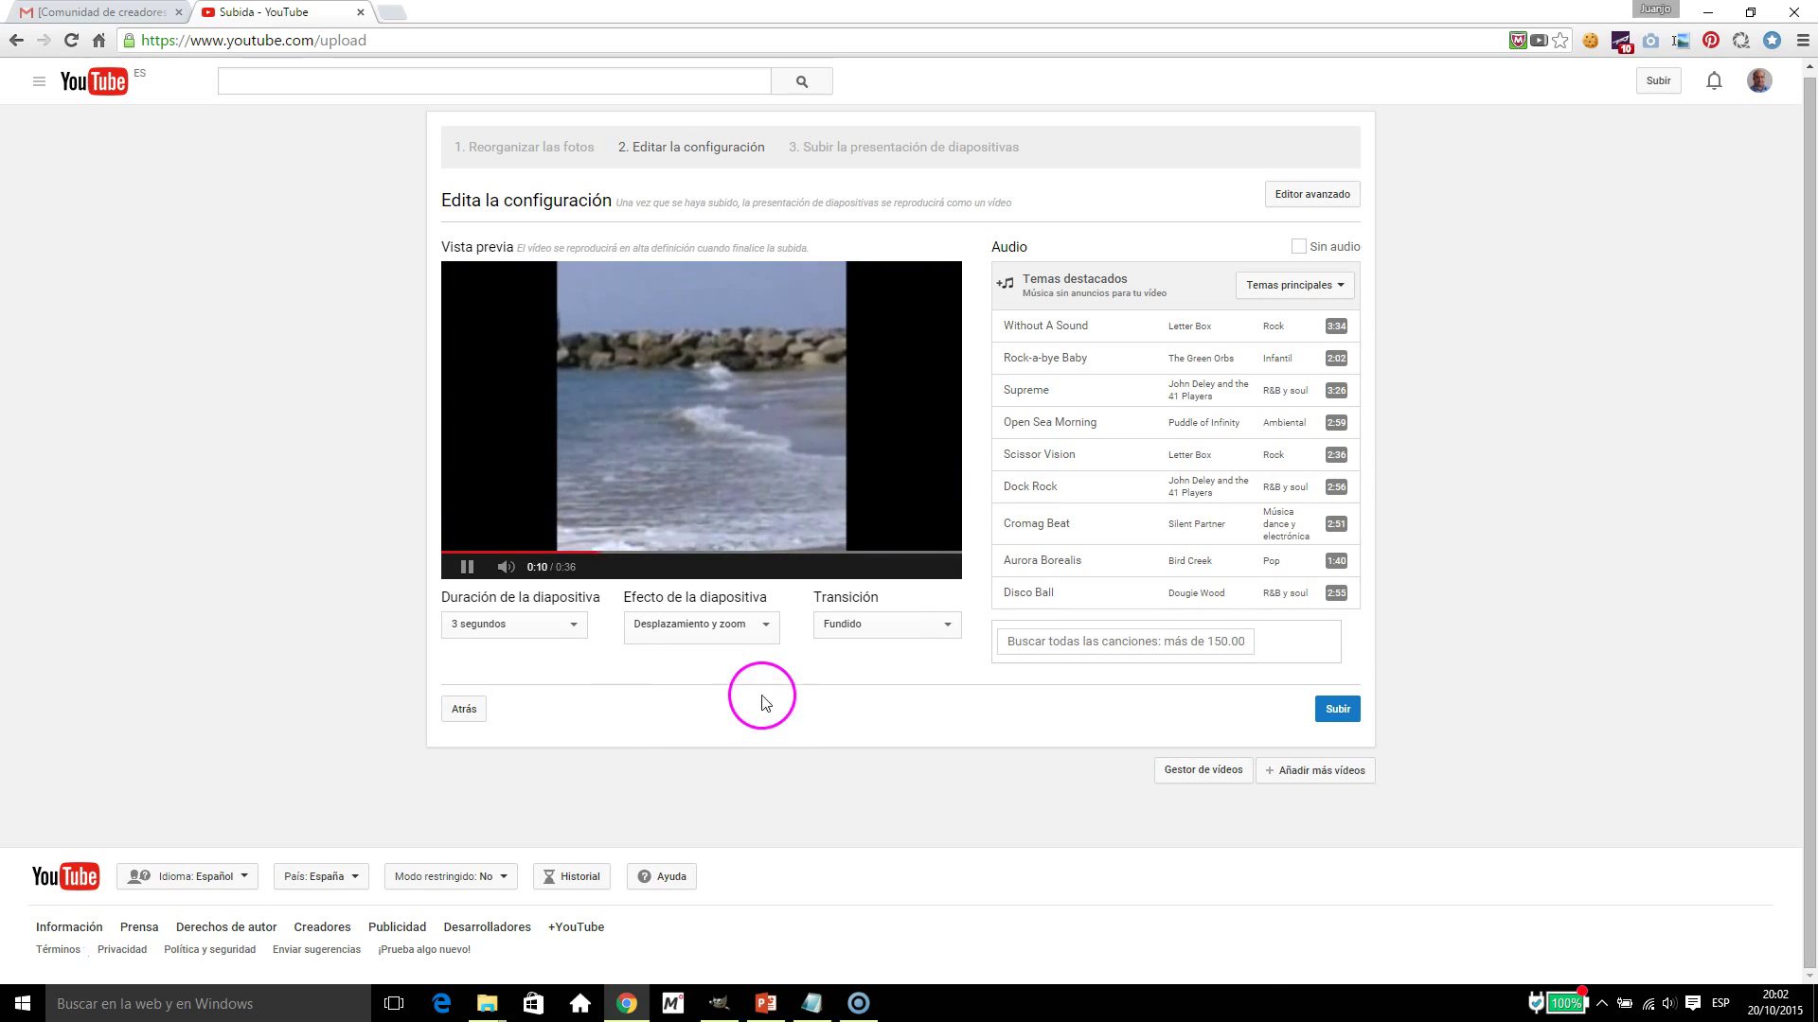
pyautogui.click(767, 629)
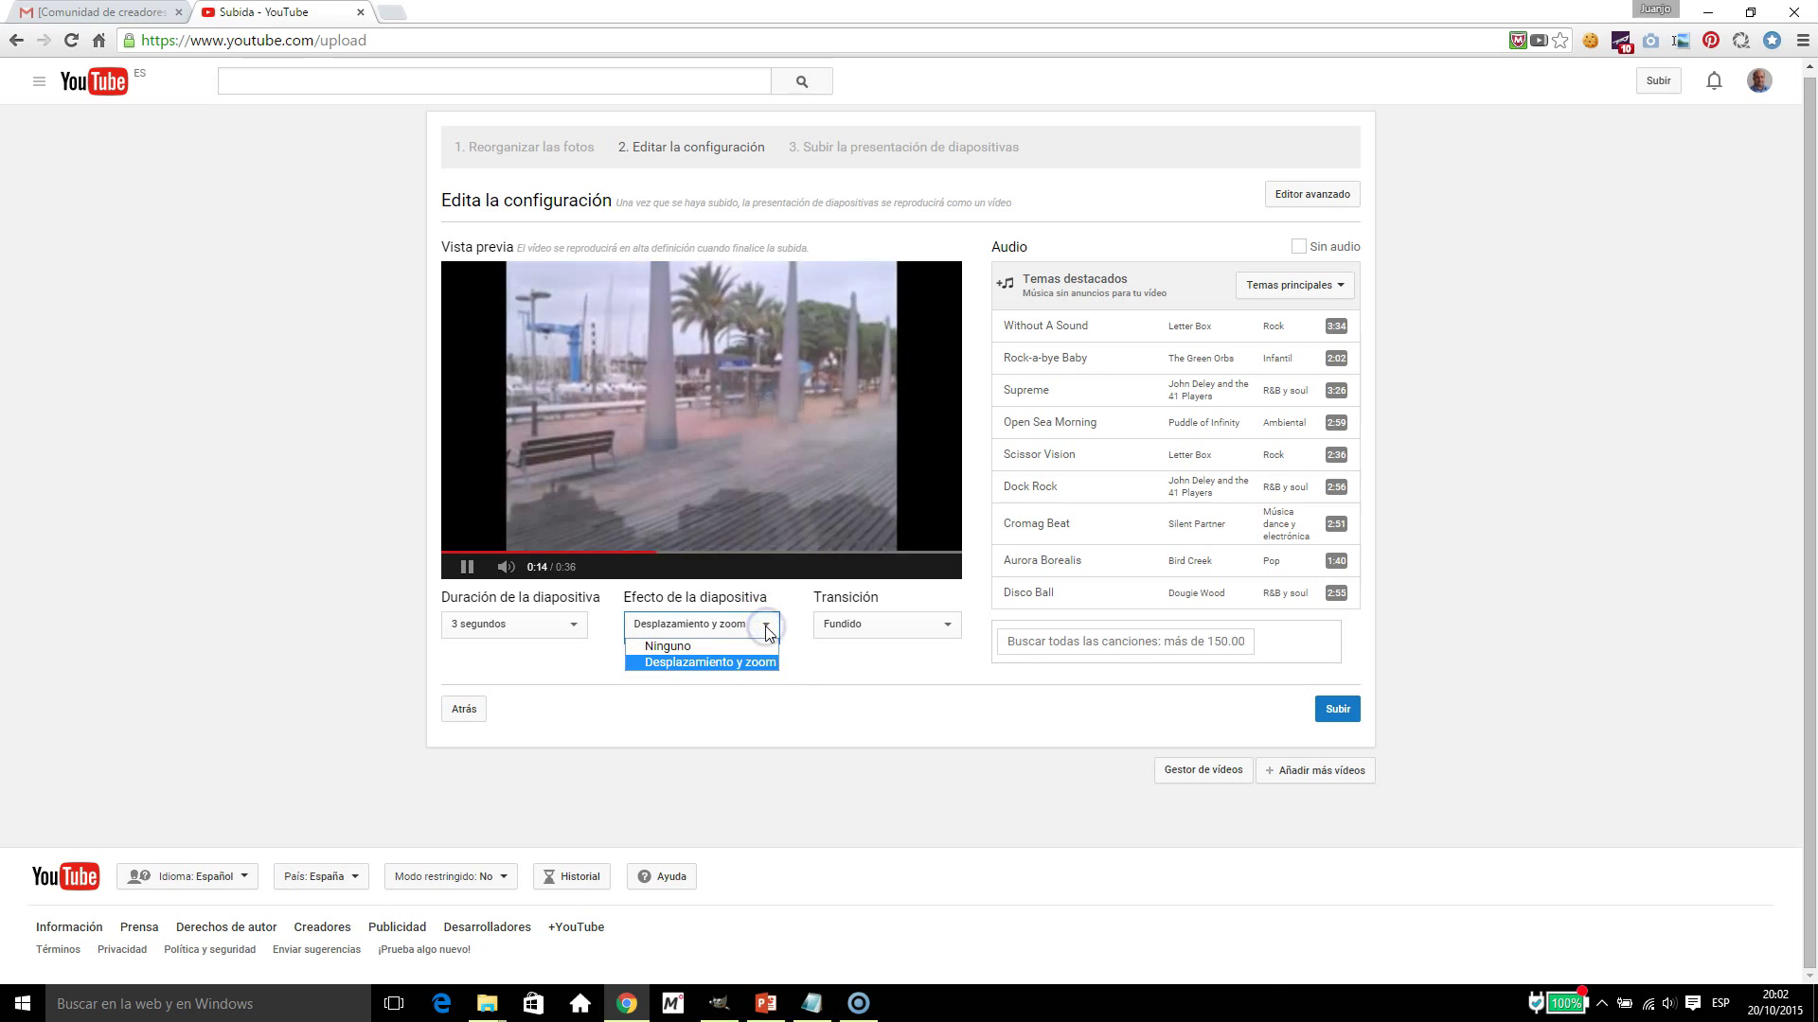
pyautogui.click(766, 630)
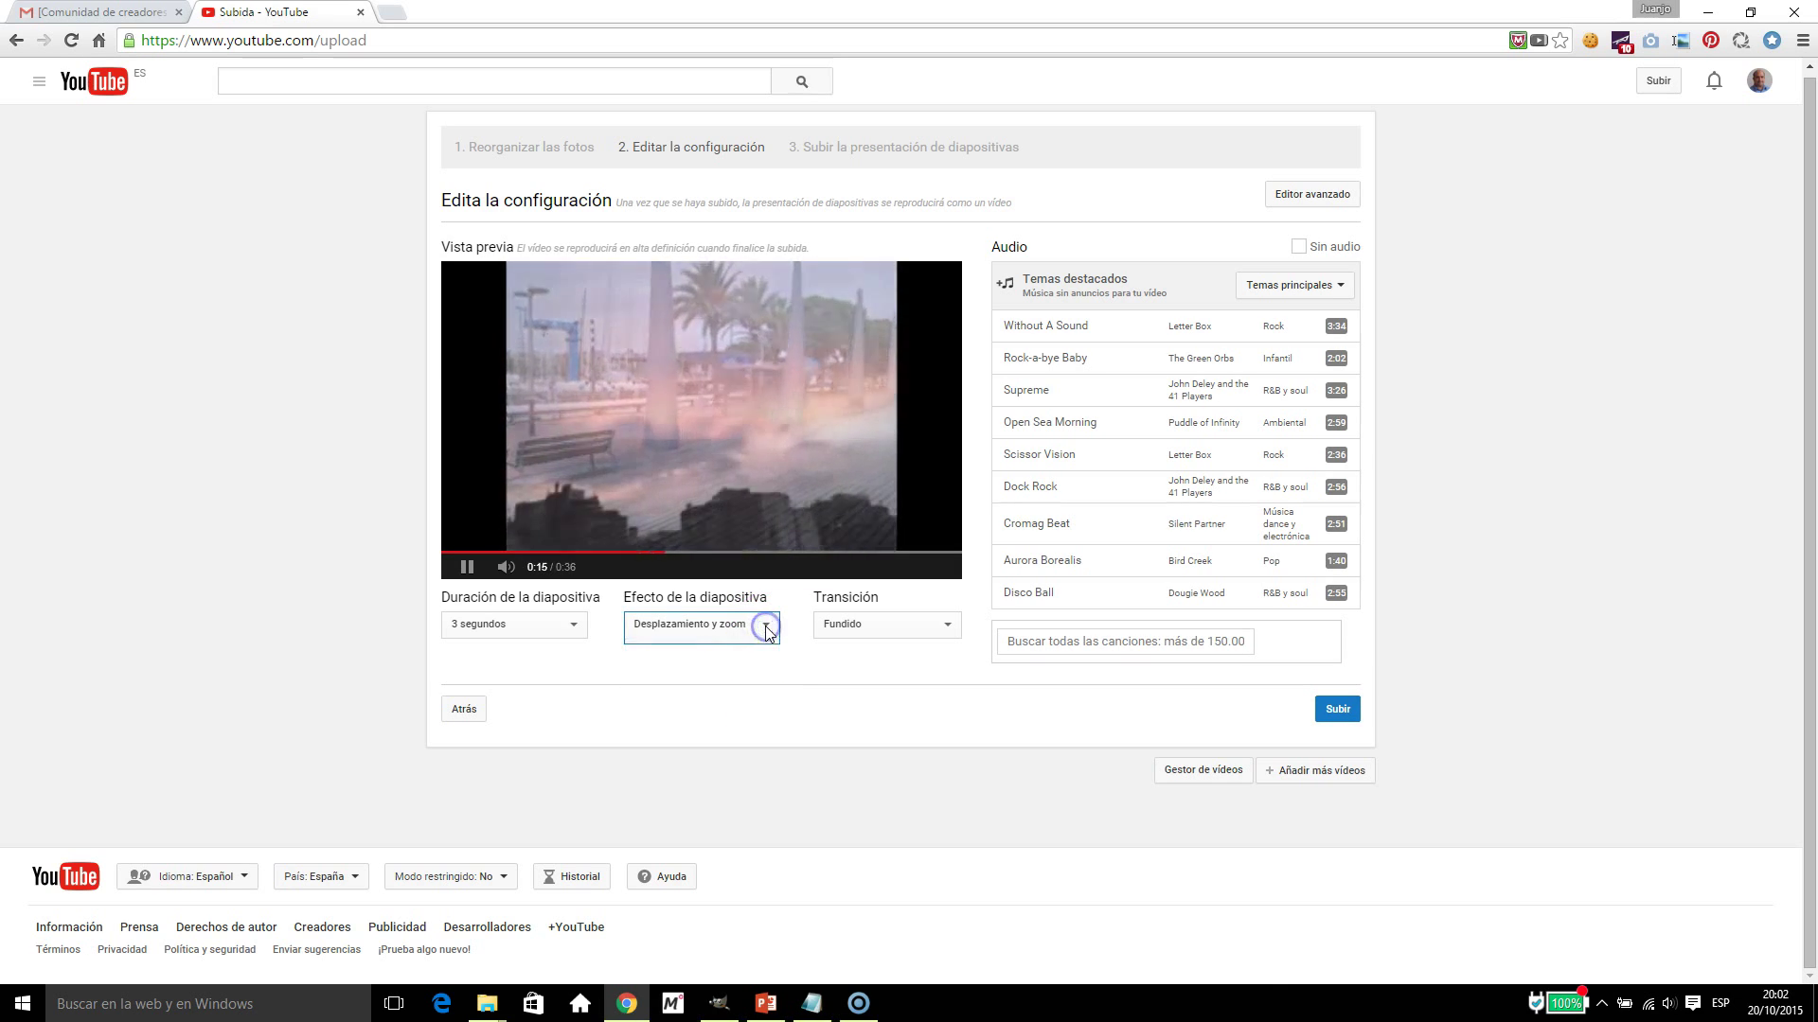
# Try the Barras diagonales and Corazón transitions in the slideshow preview.
pyautogui.click(946, 629)
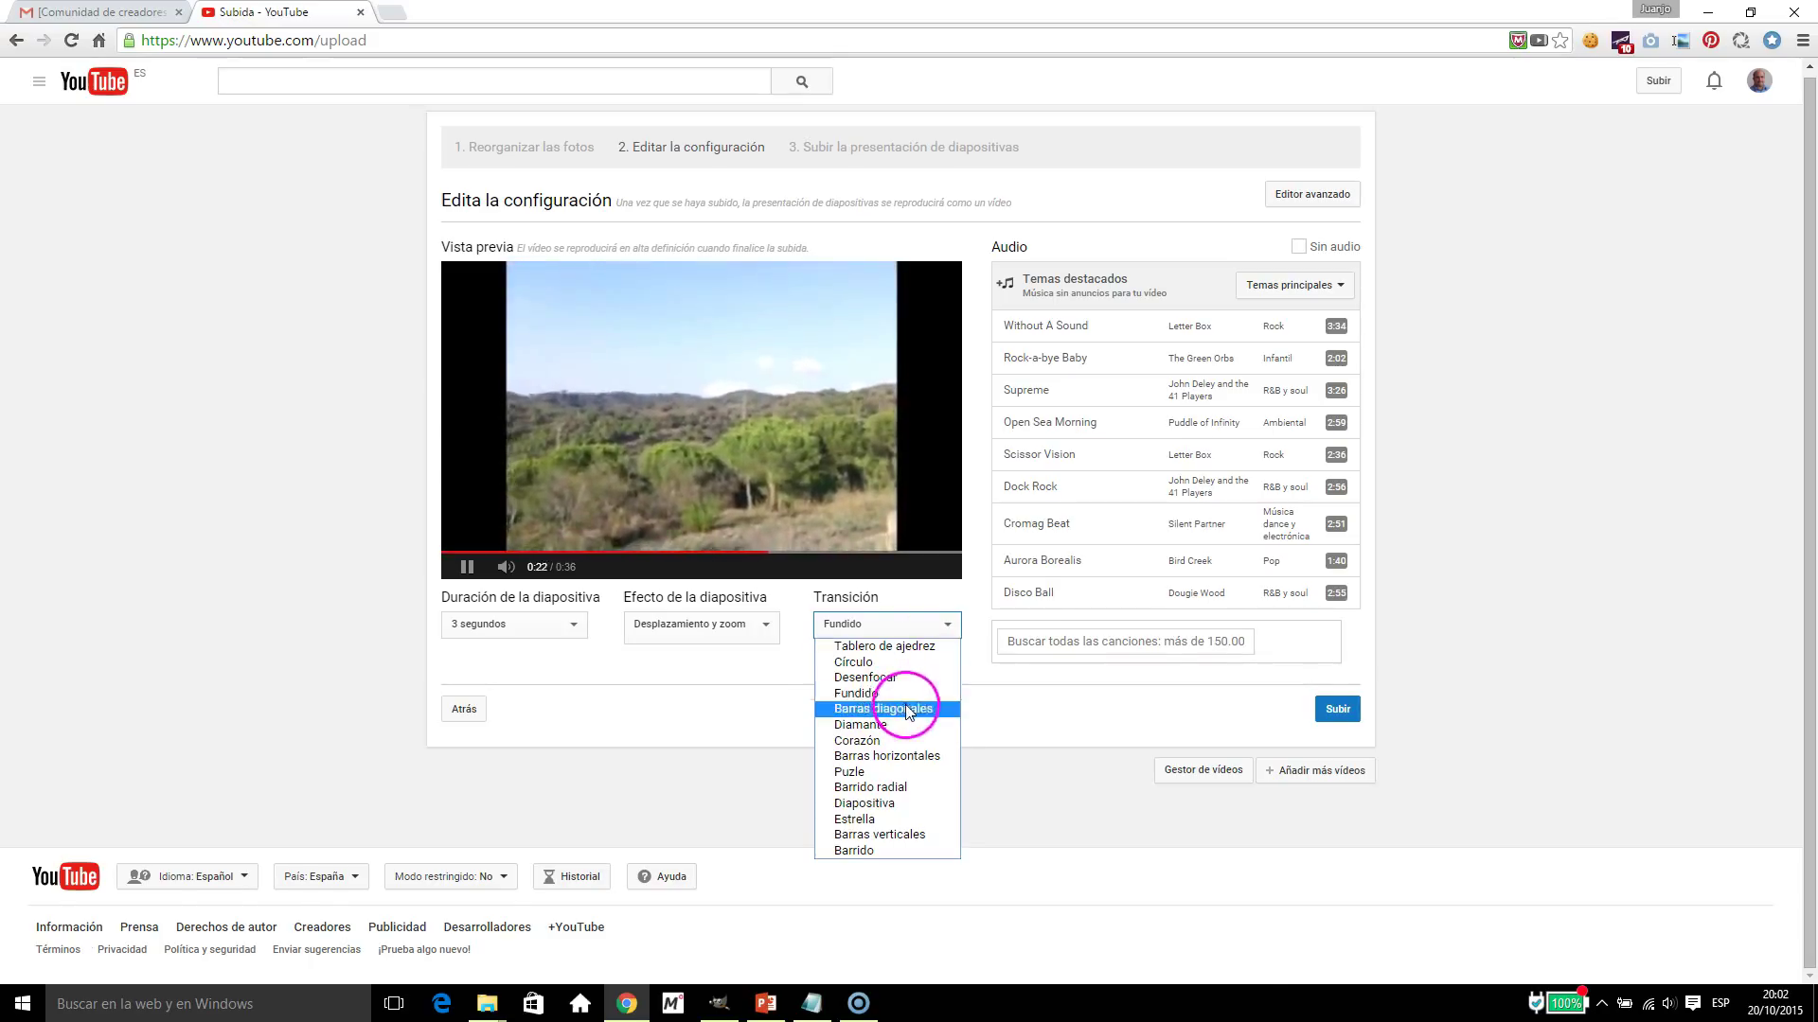
pyautogui.click(890, 709)
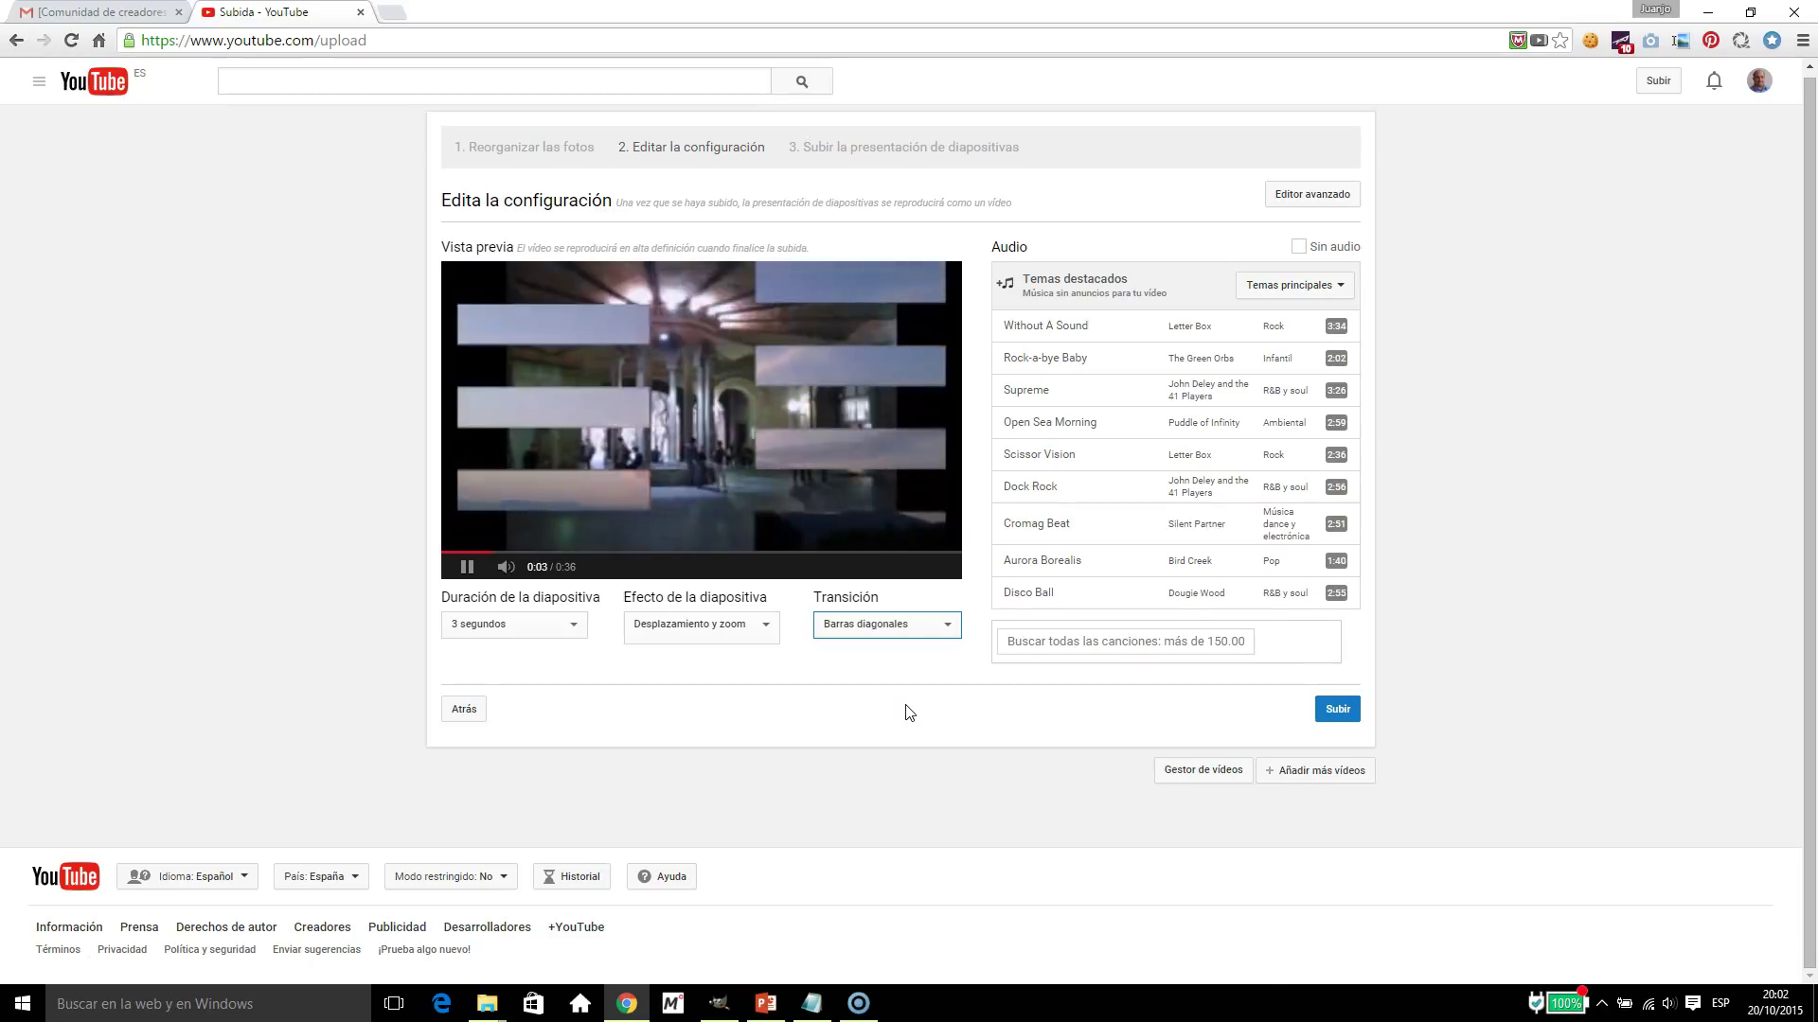
pyautogui.click(948, 626)
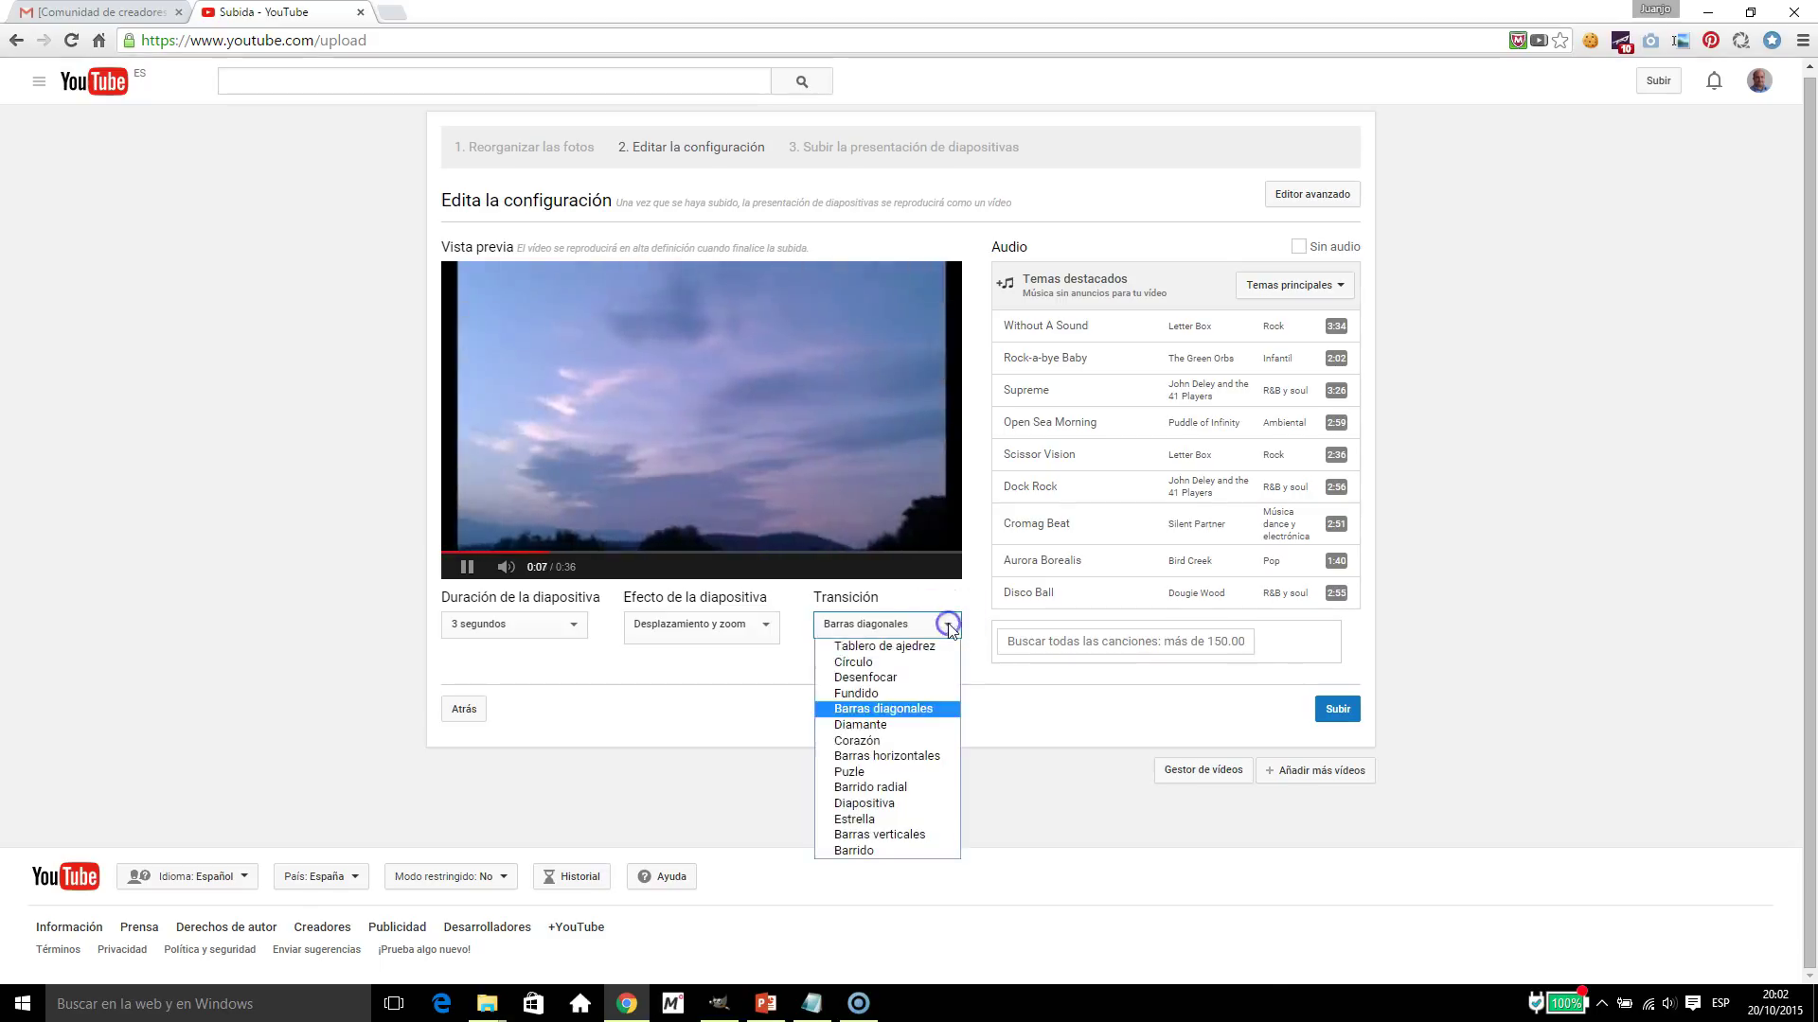
pyautogui.click(890, 741)
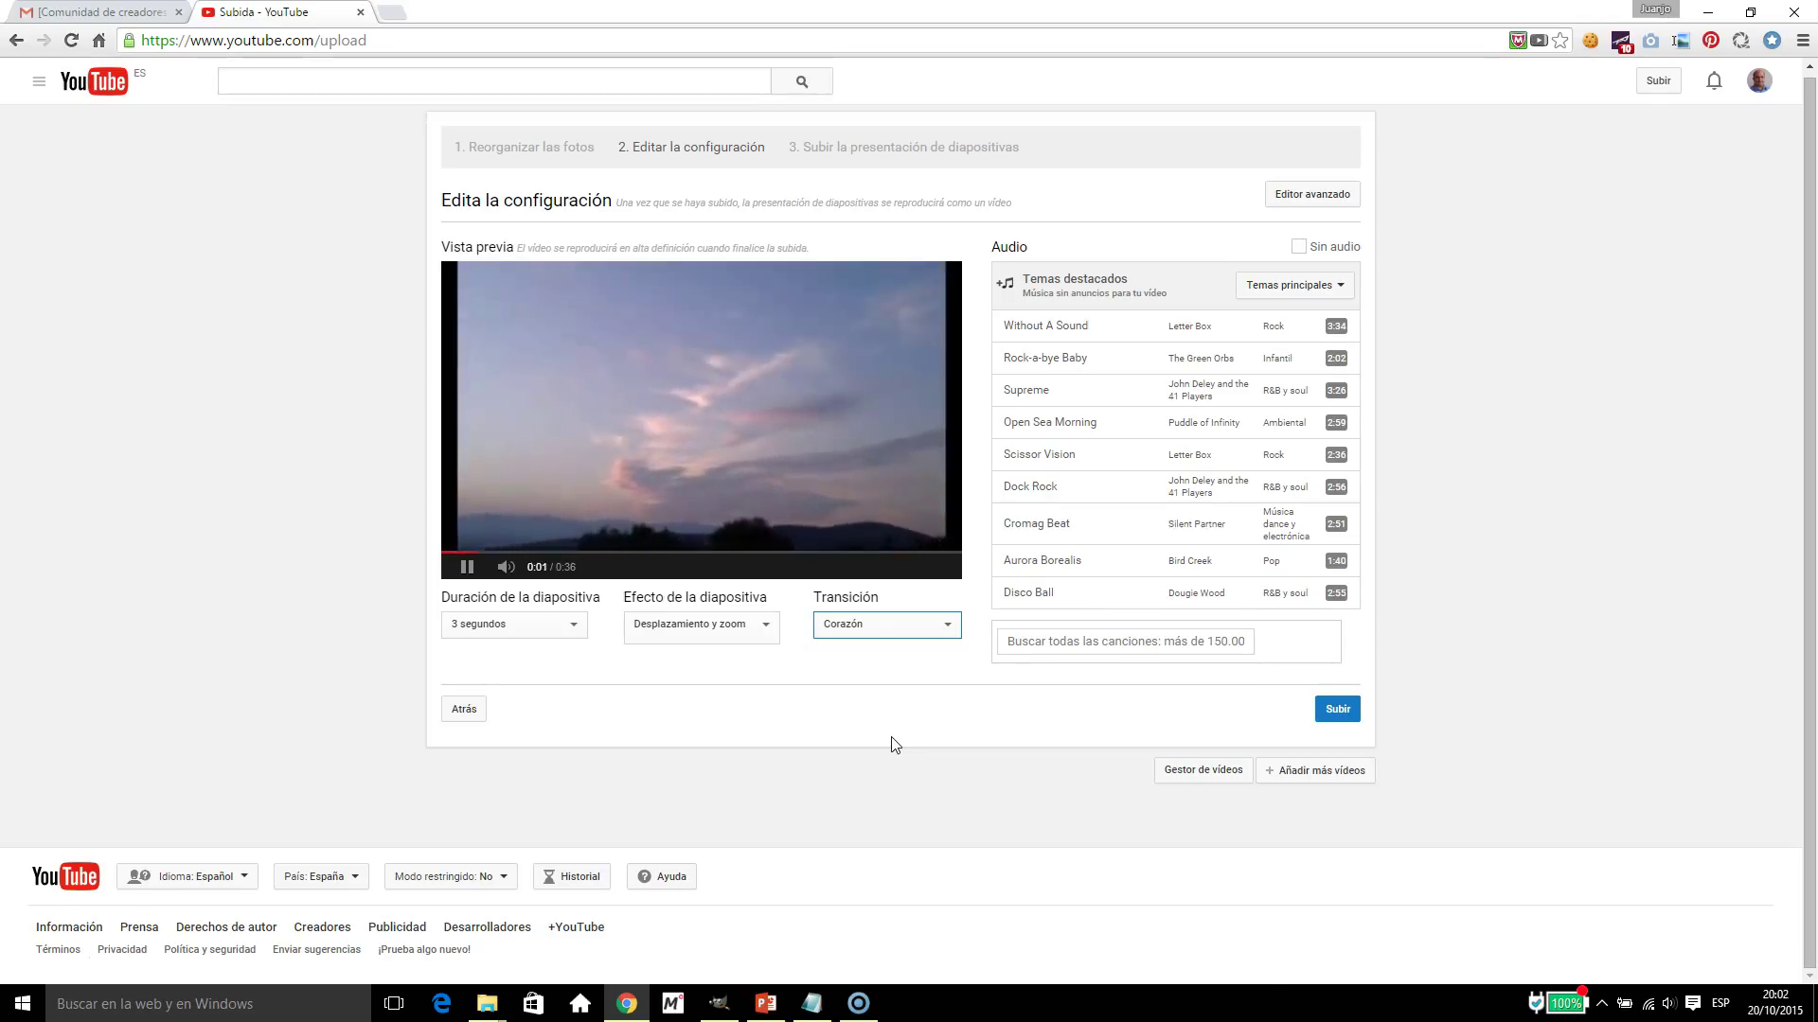
pyautogui.click(894, 743)
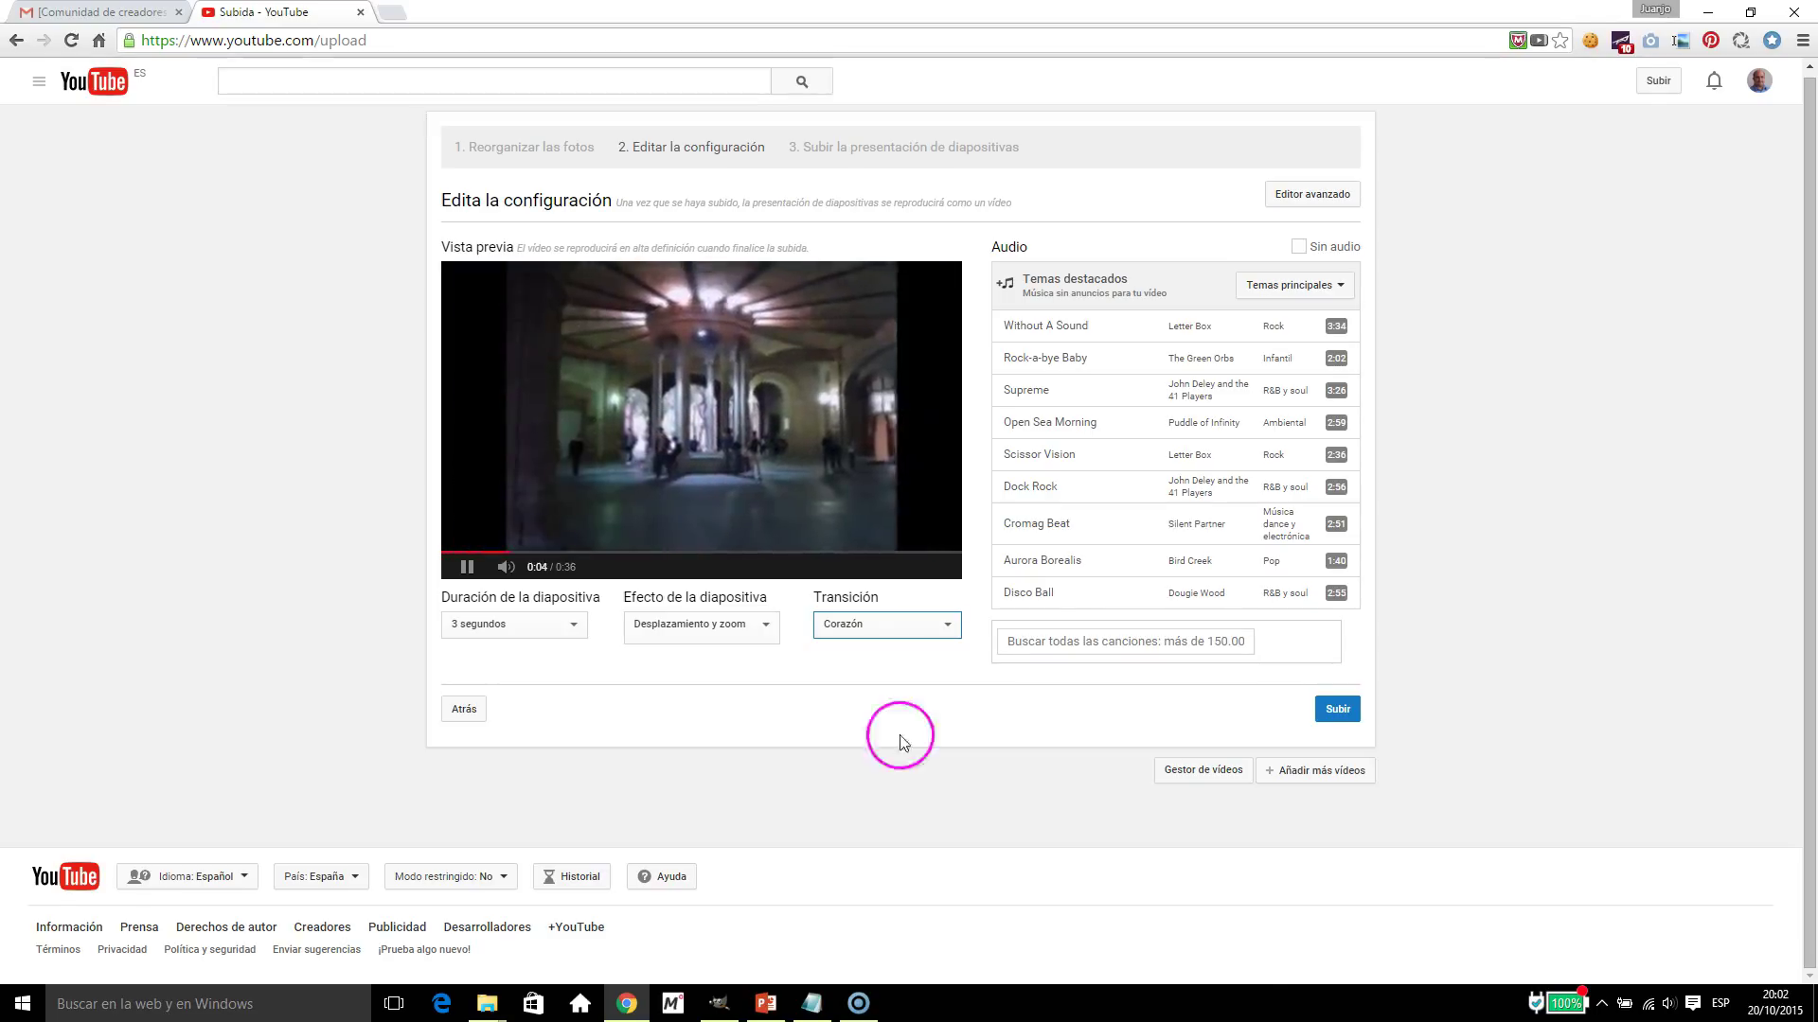
# Set the slideshow transition to Puzle and pause the preview after watching it.
pyautogui.click(947, 643)
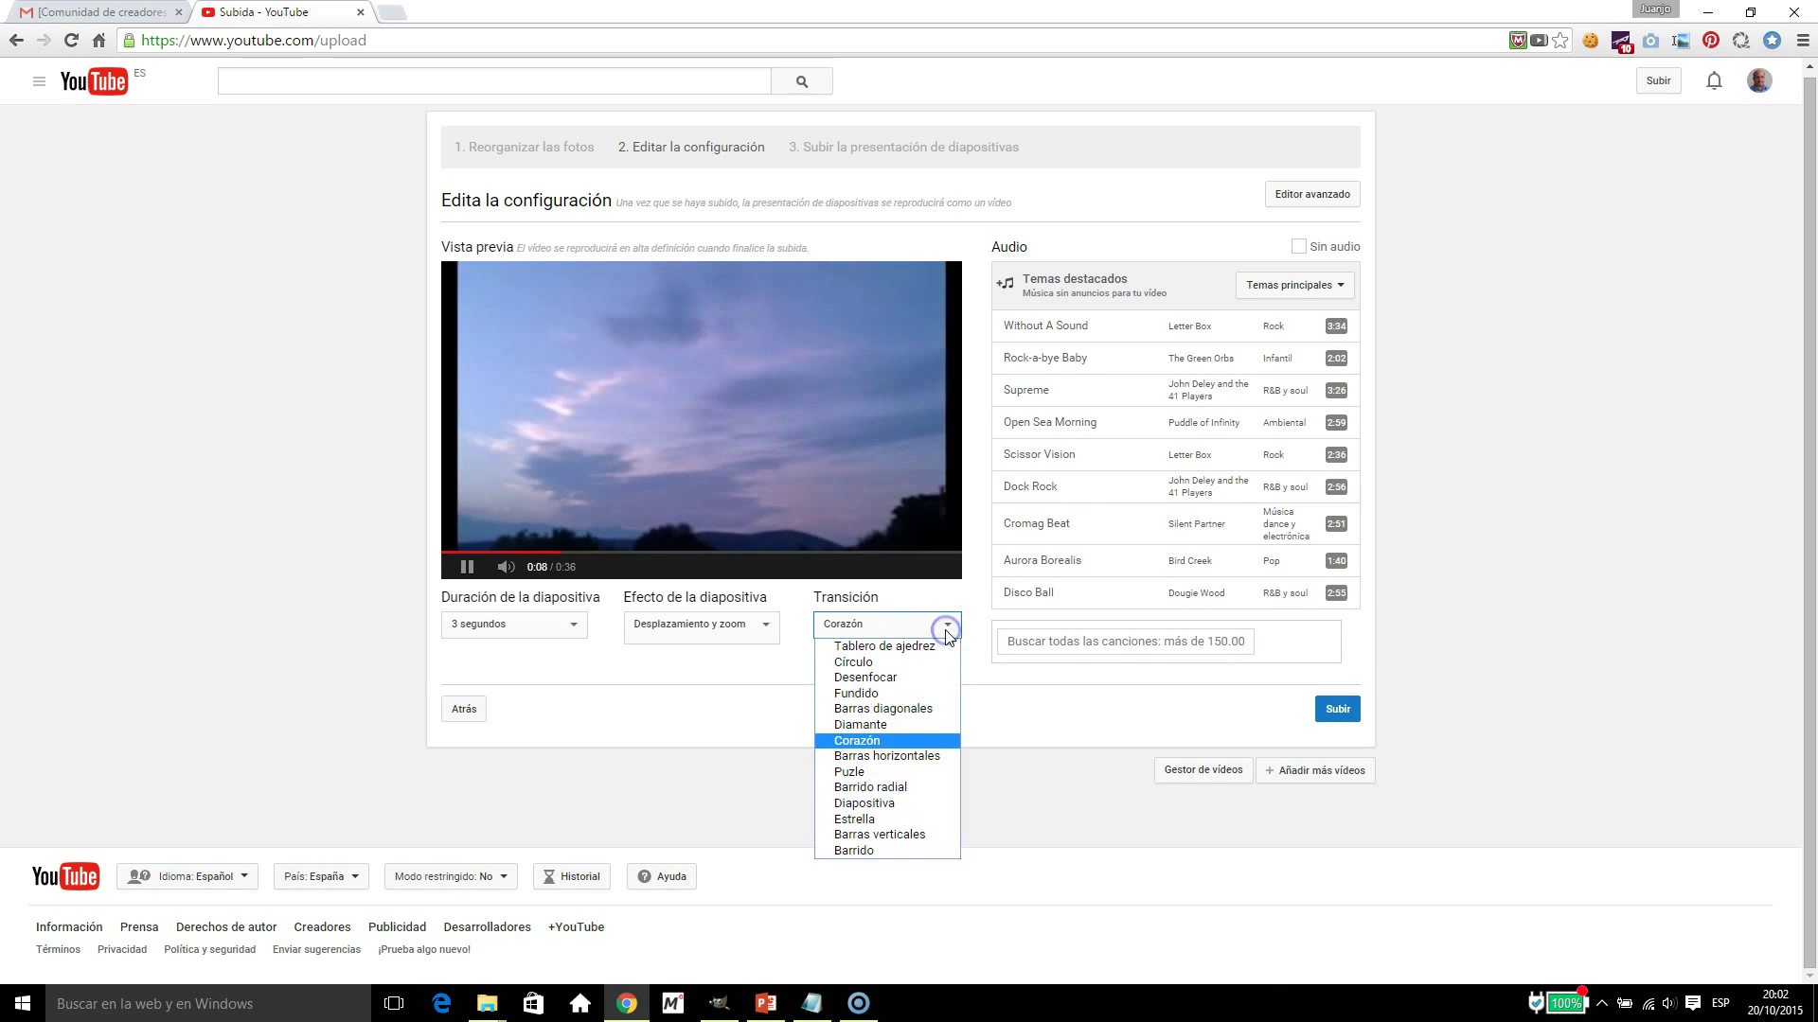
pyautogui.click(909, 770)
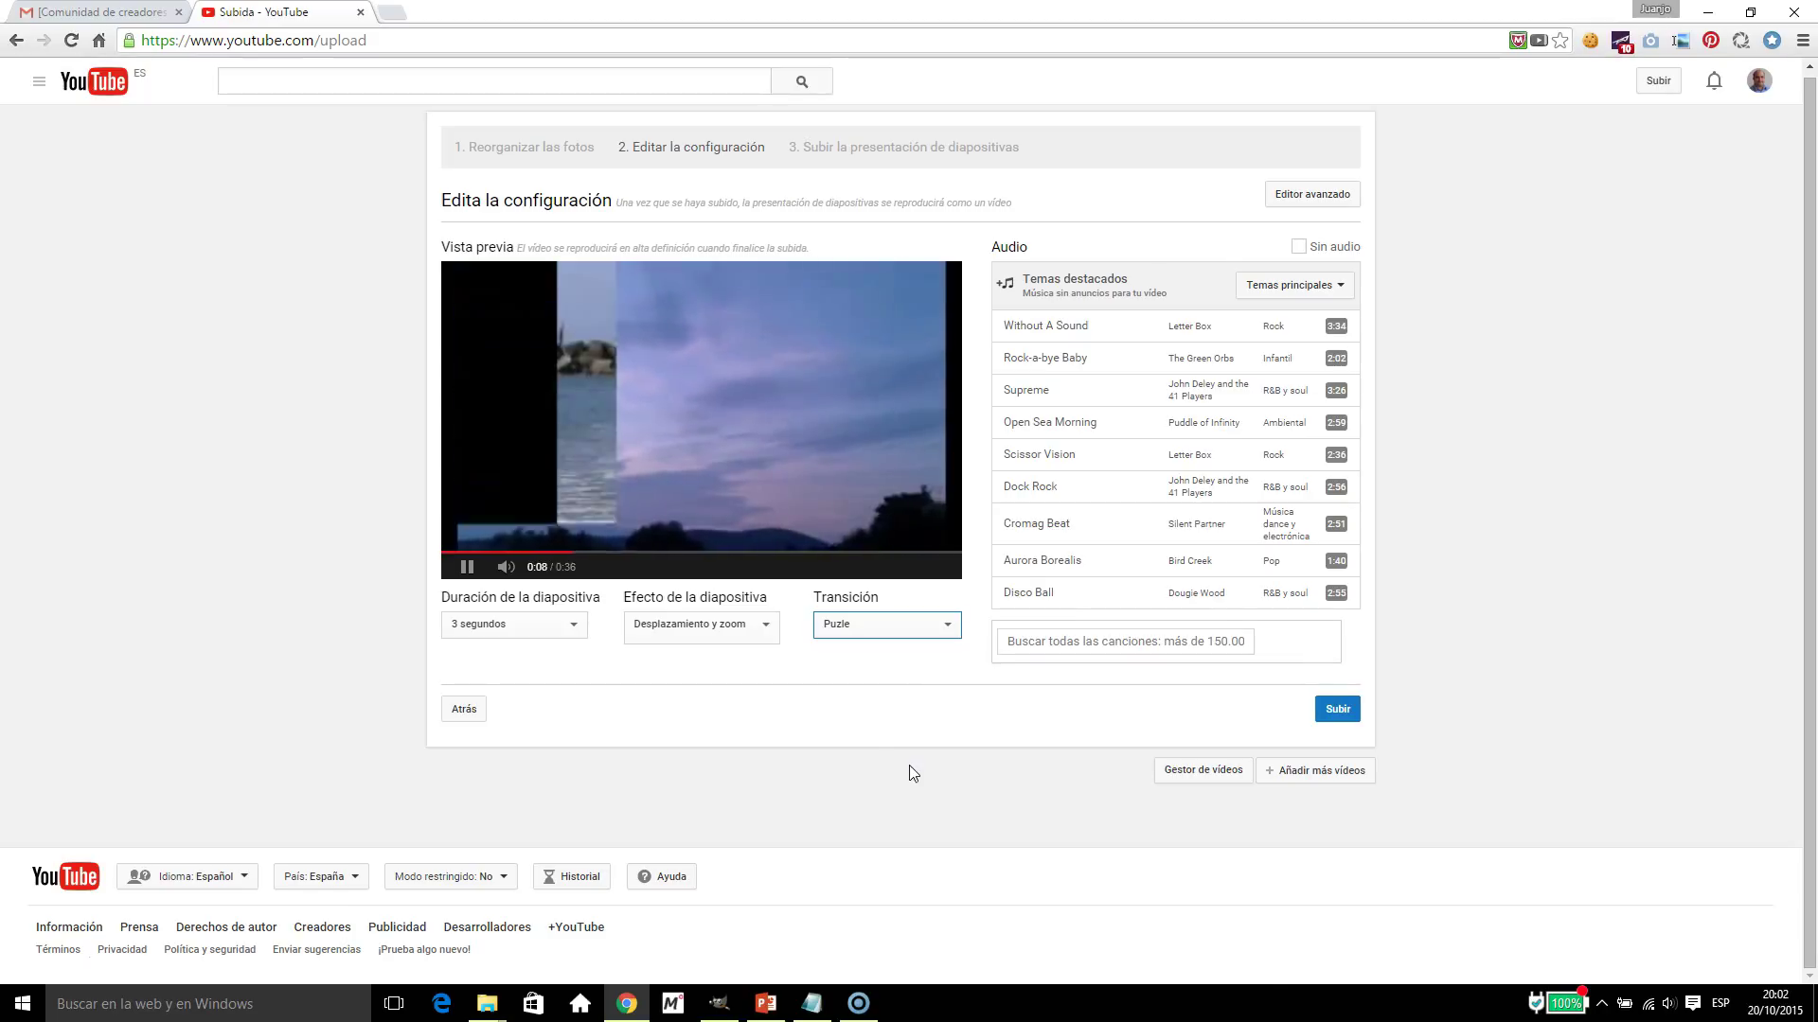
pyautogui.click(915, 753)
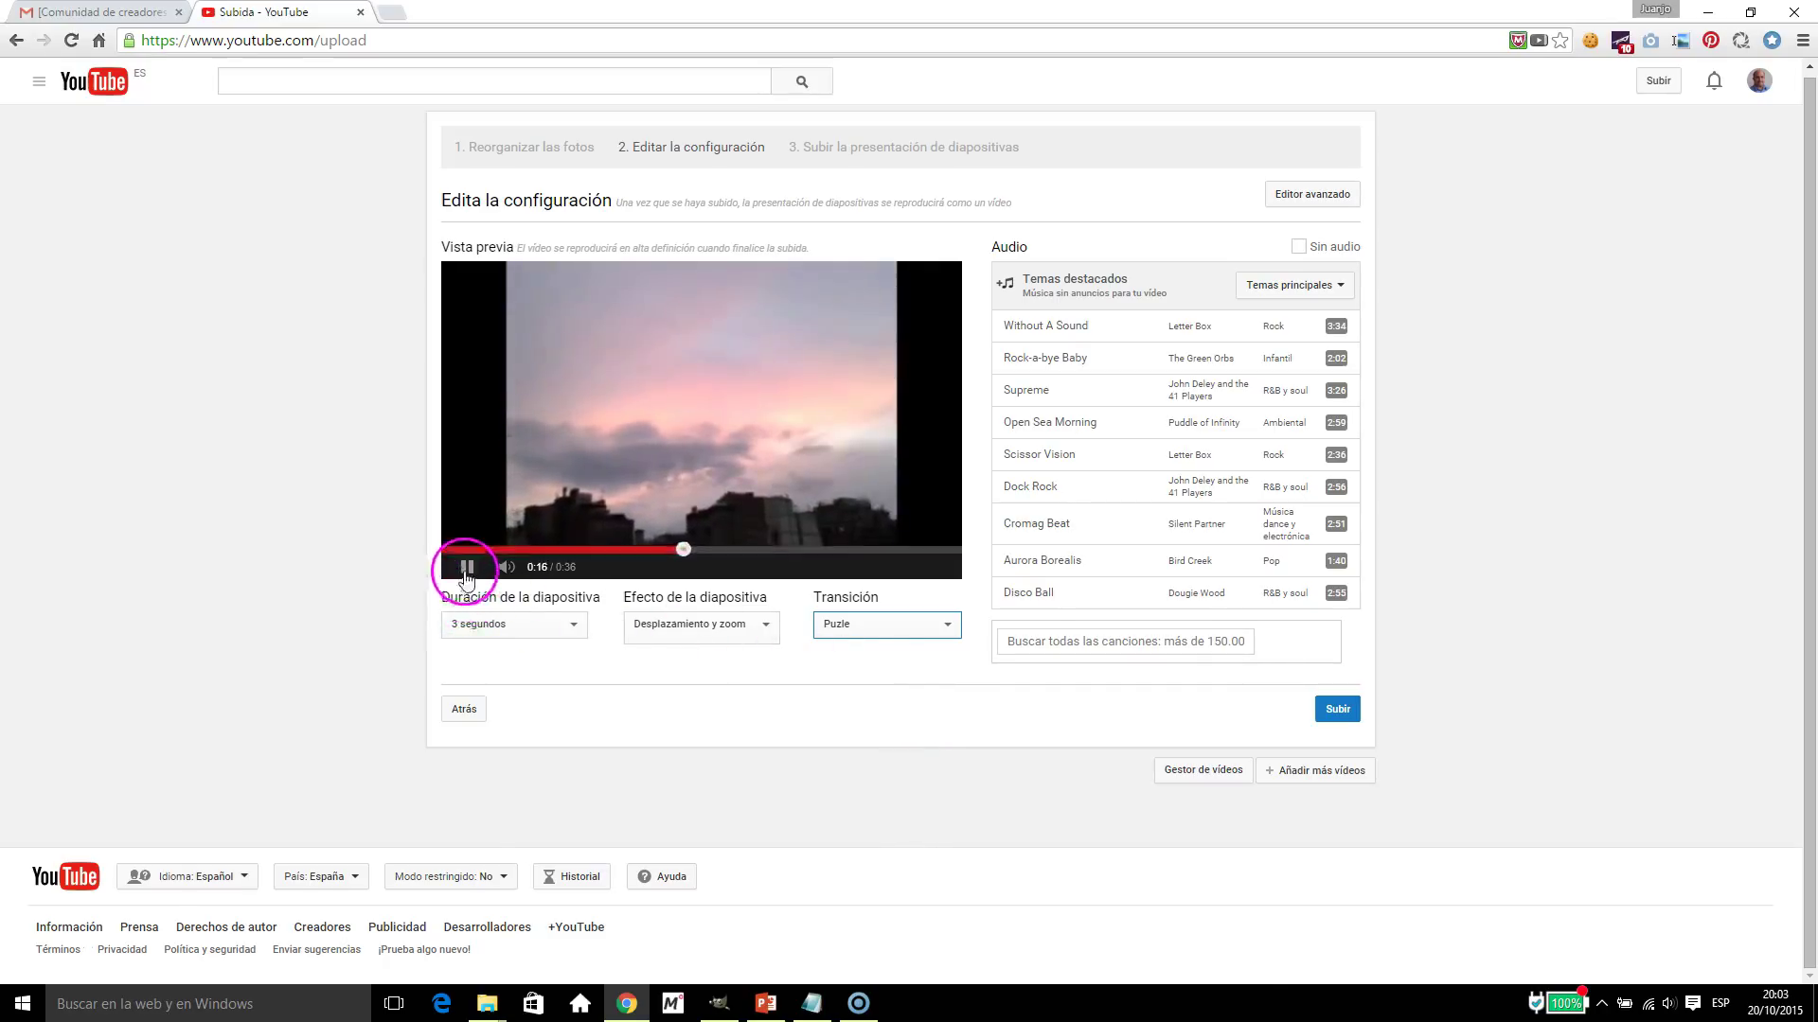
pyautogui.click(466, 570)
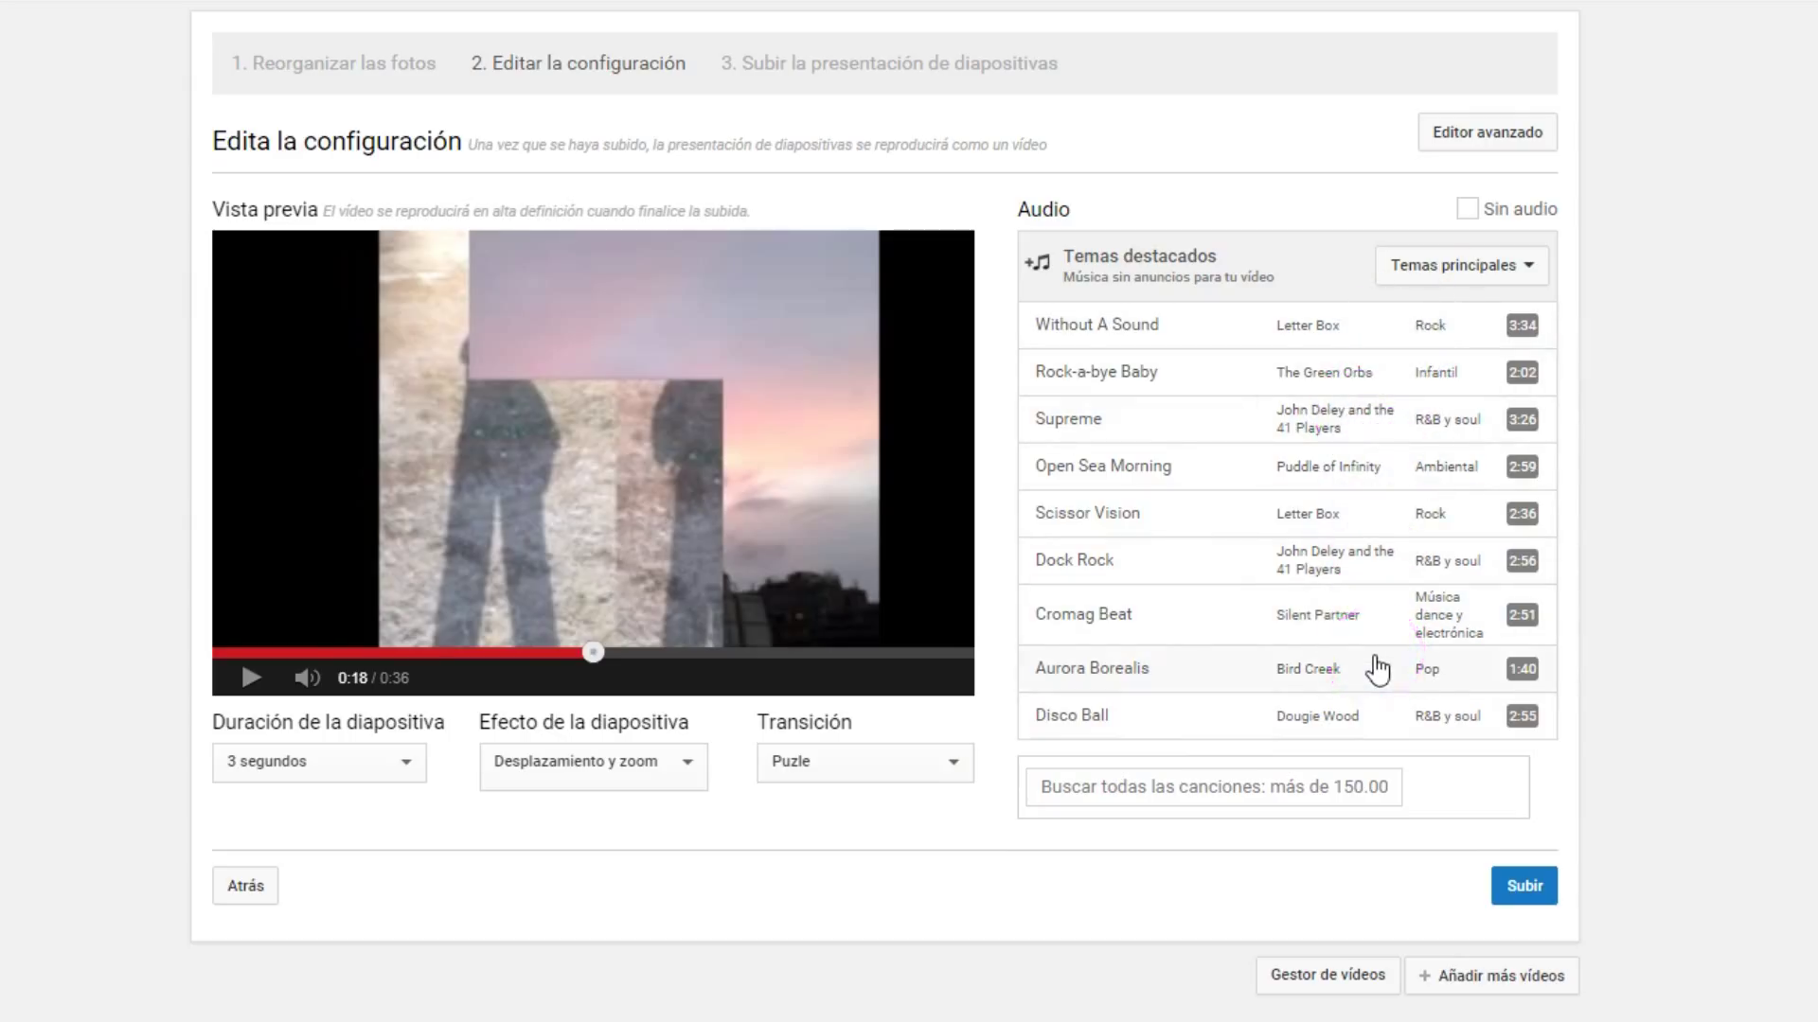
# Browse the featured audio tracks in the Ambiental and Country and Folk genres.
pyautogui.click(1297, 786)
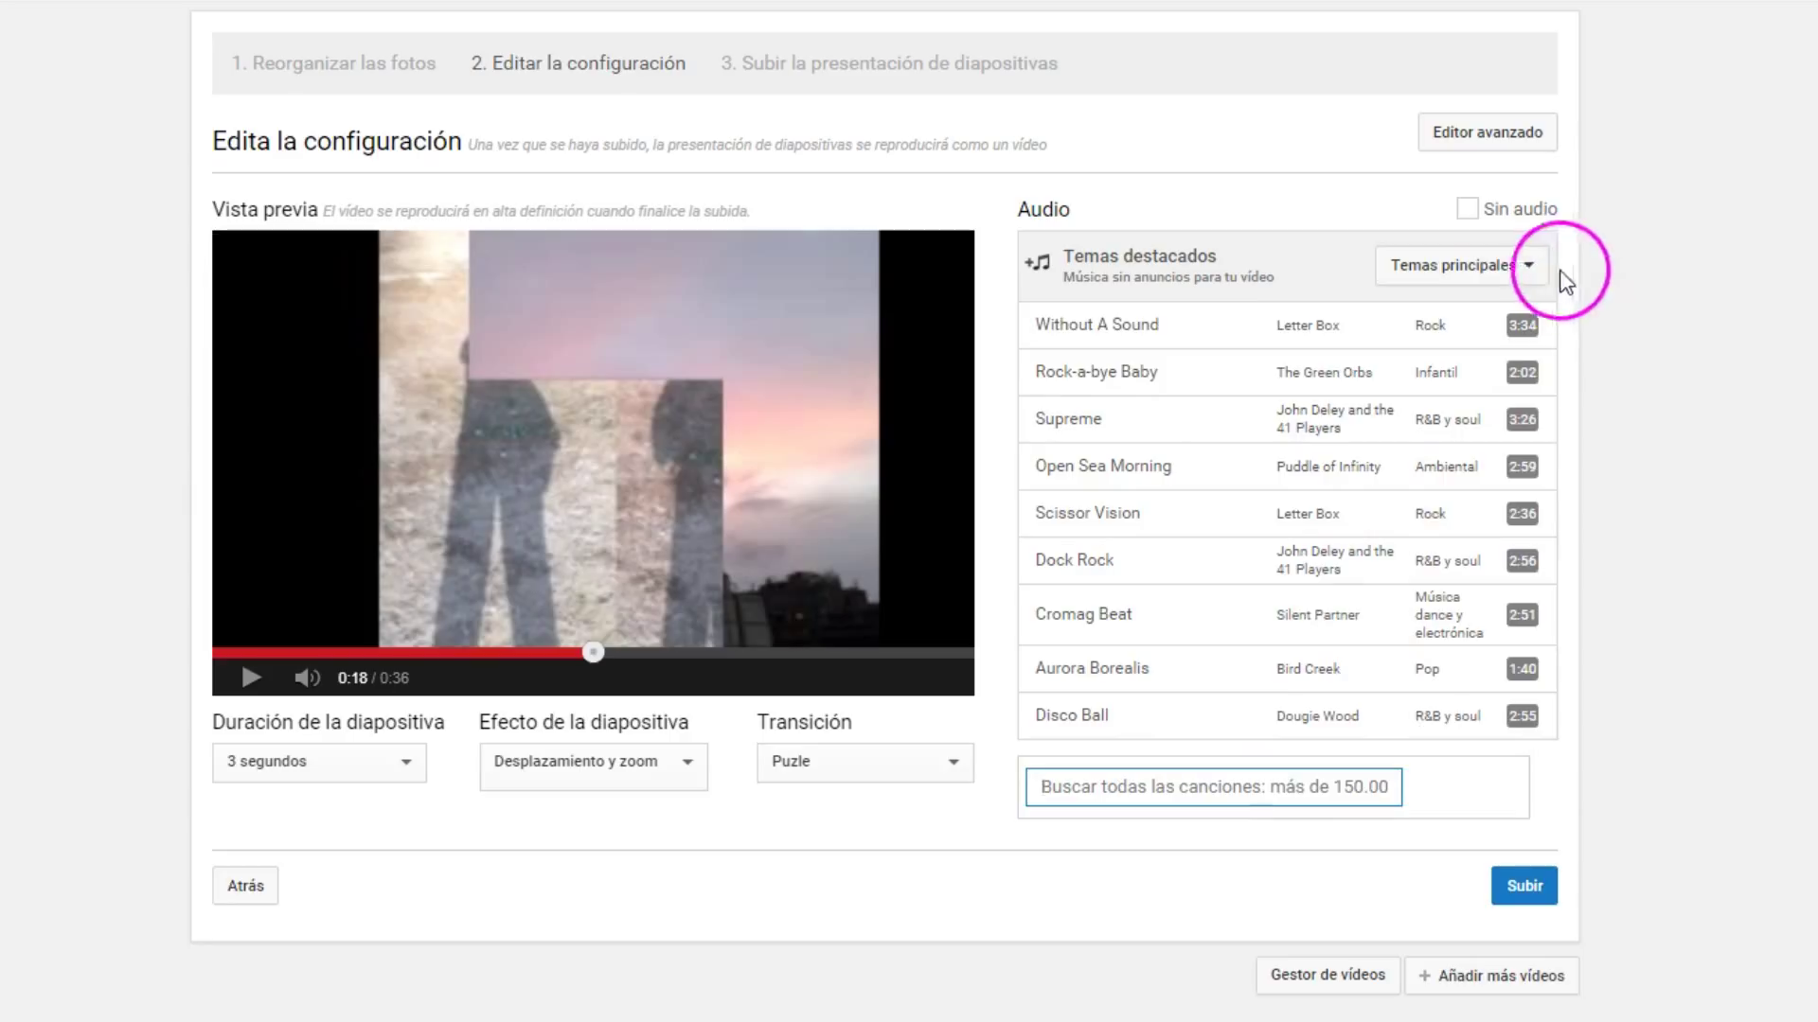
pyautogui.click(1530, 267)
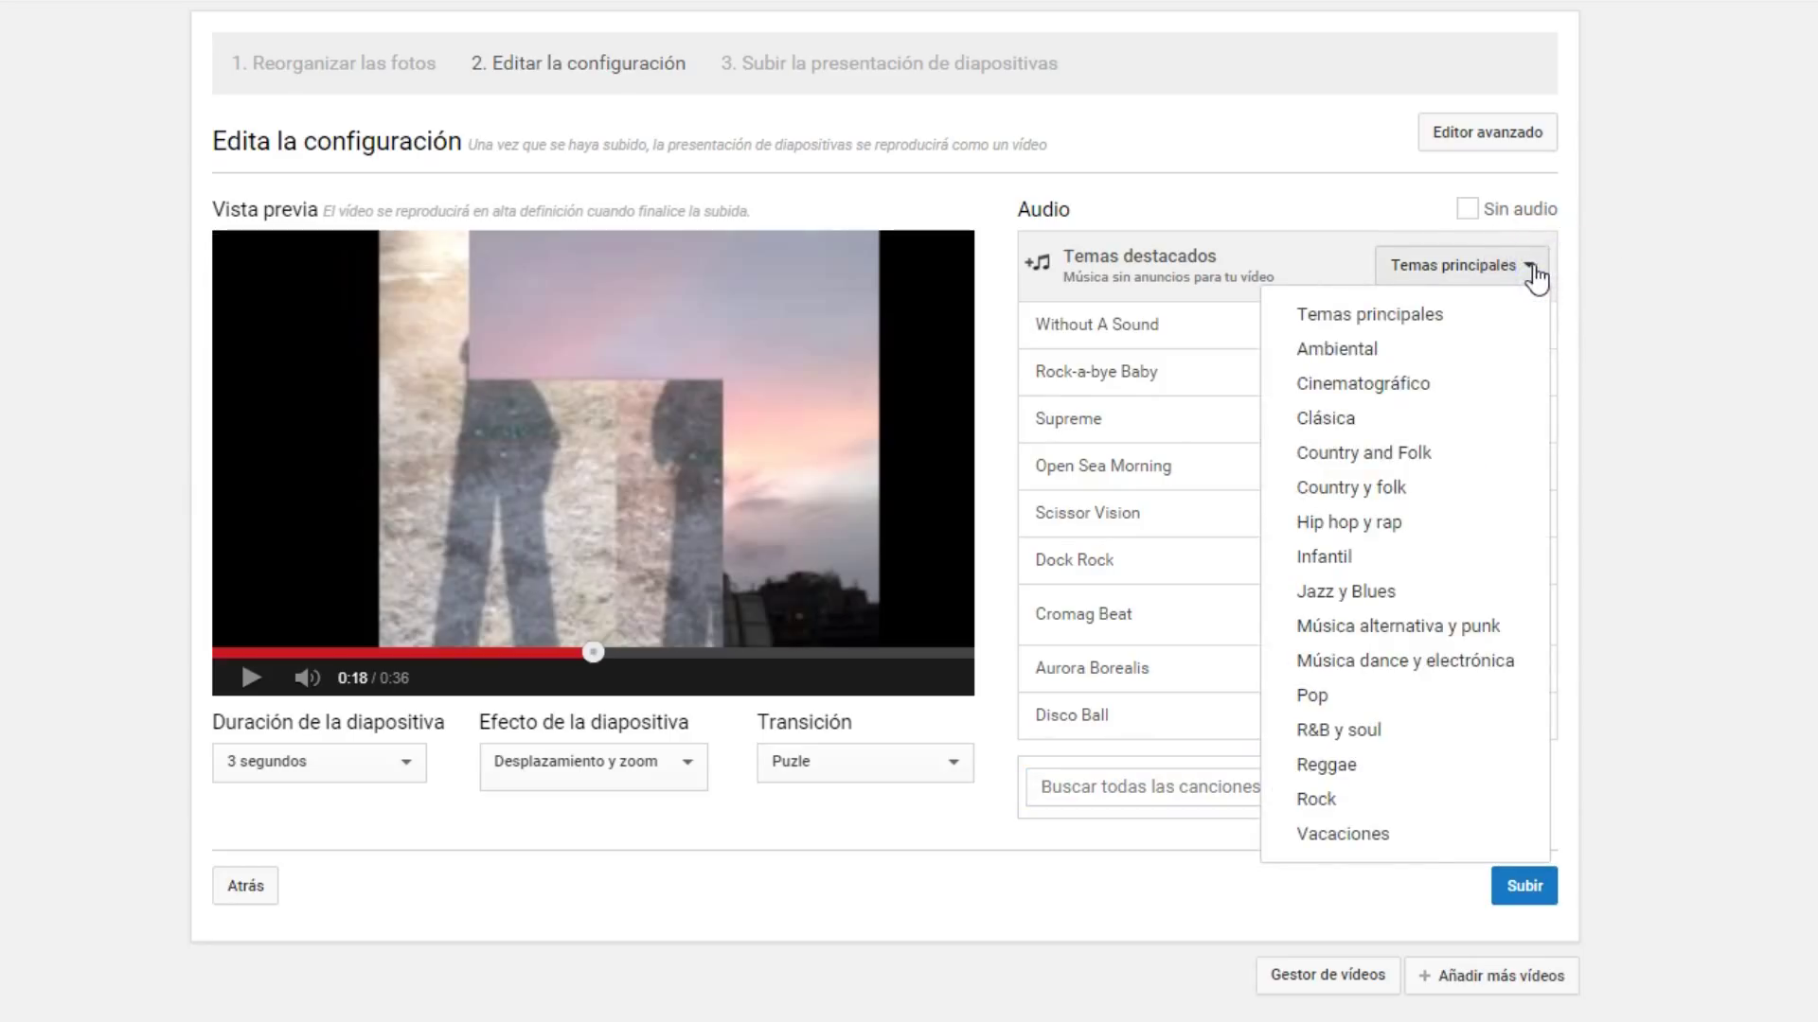
pyautogui.click(1356, 348)
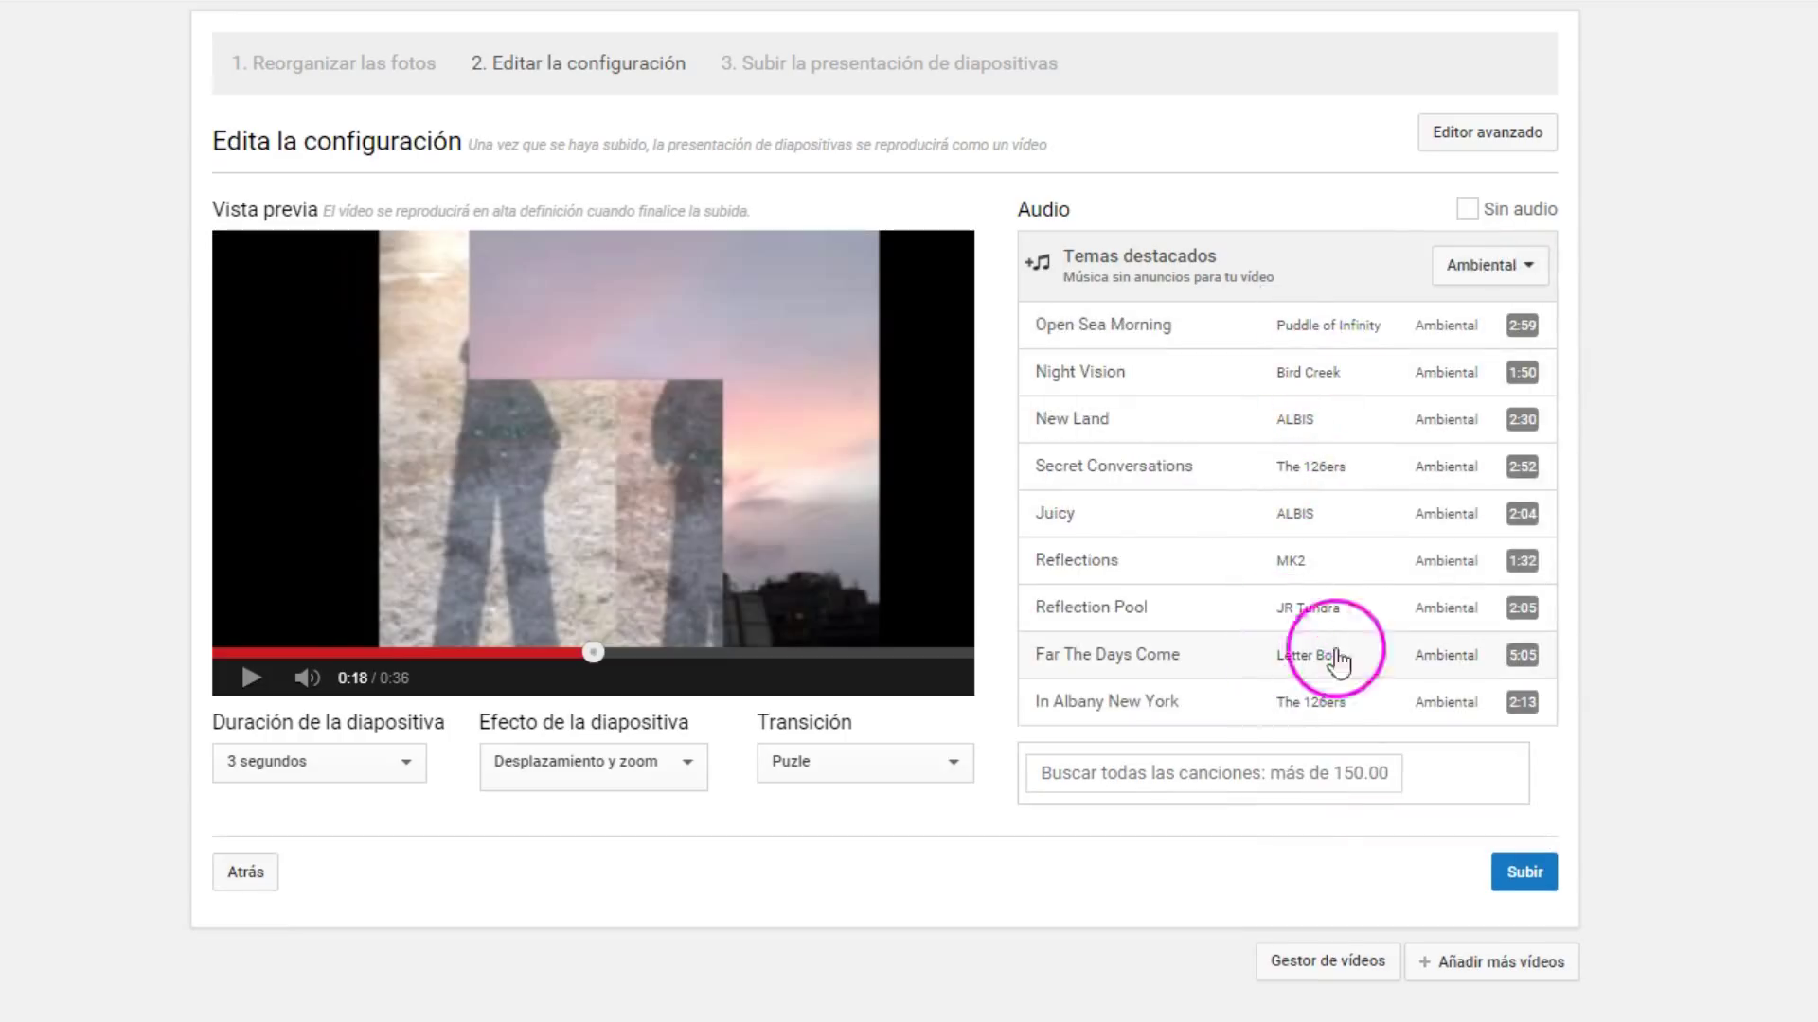
pyautogui.click(1526, 273)
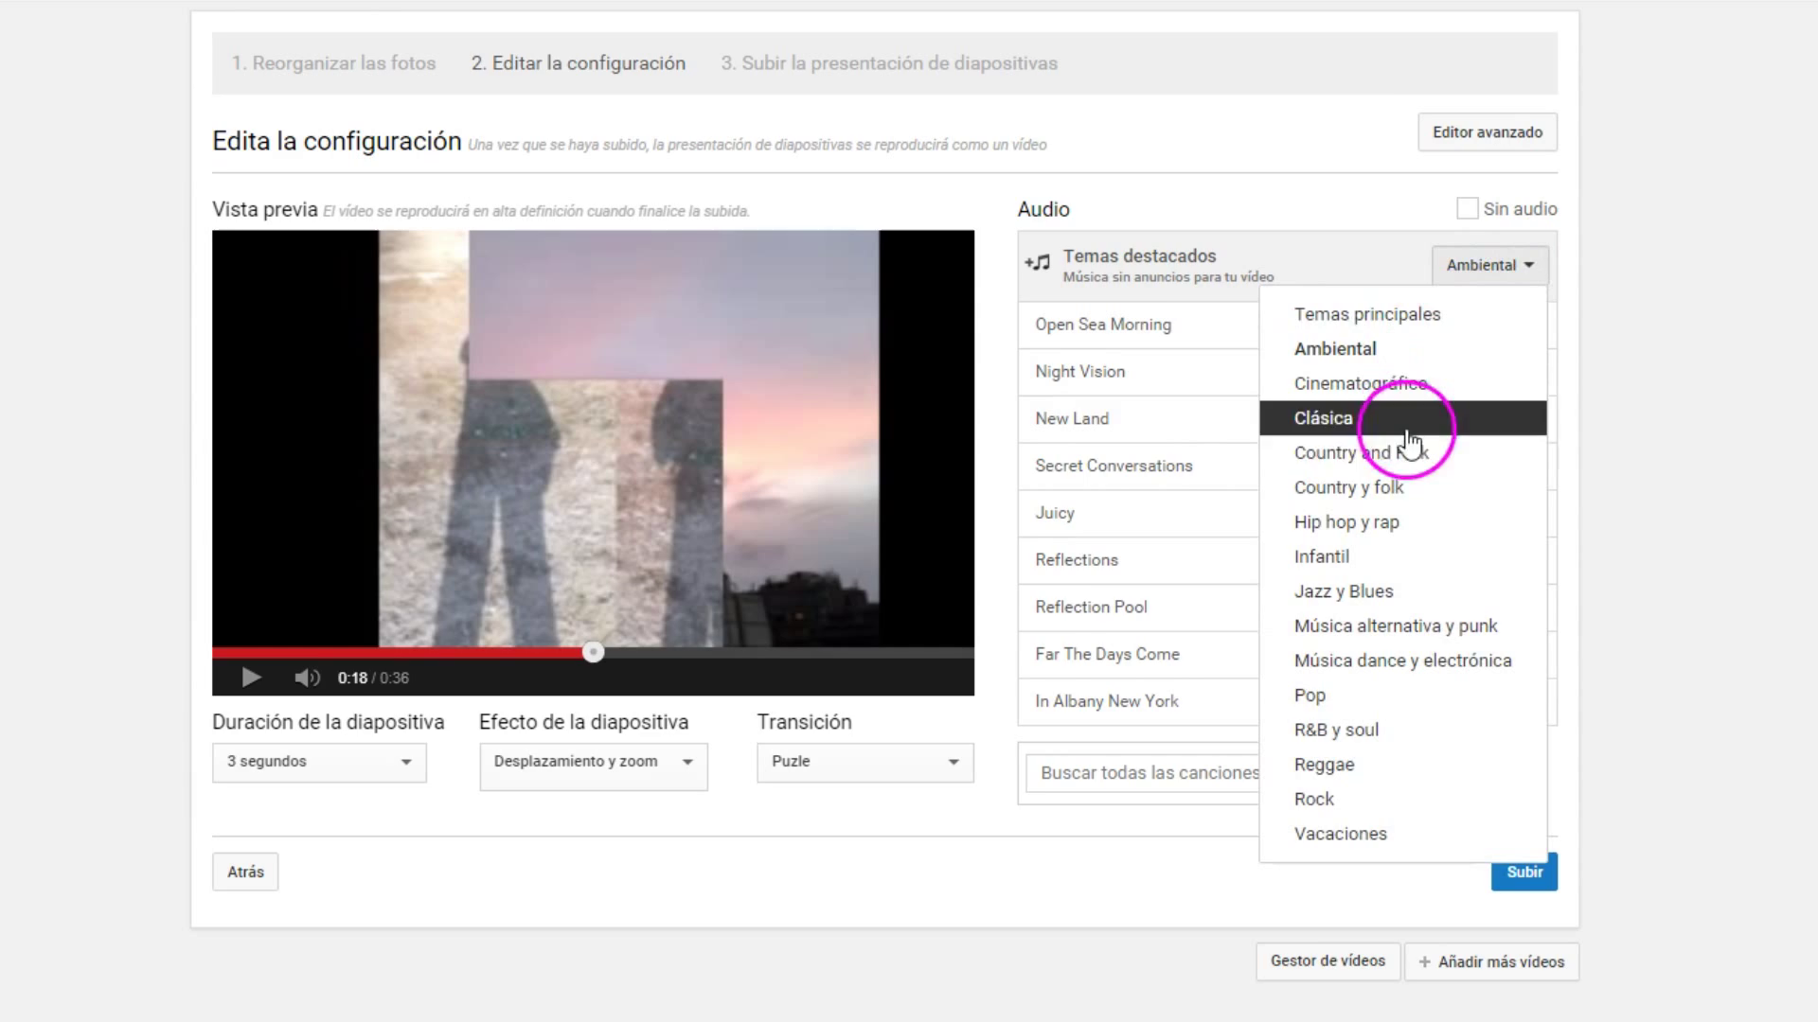
pyautogui.click(1407, 455)
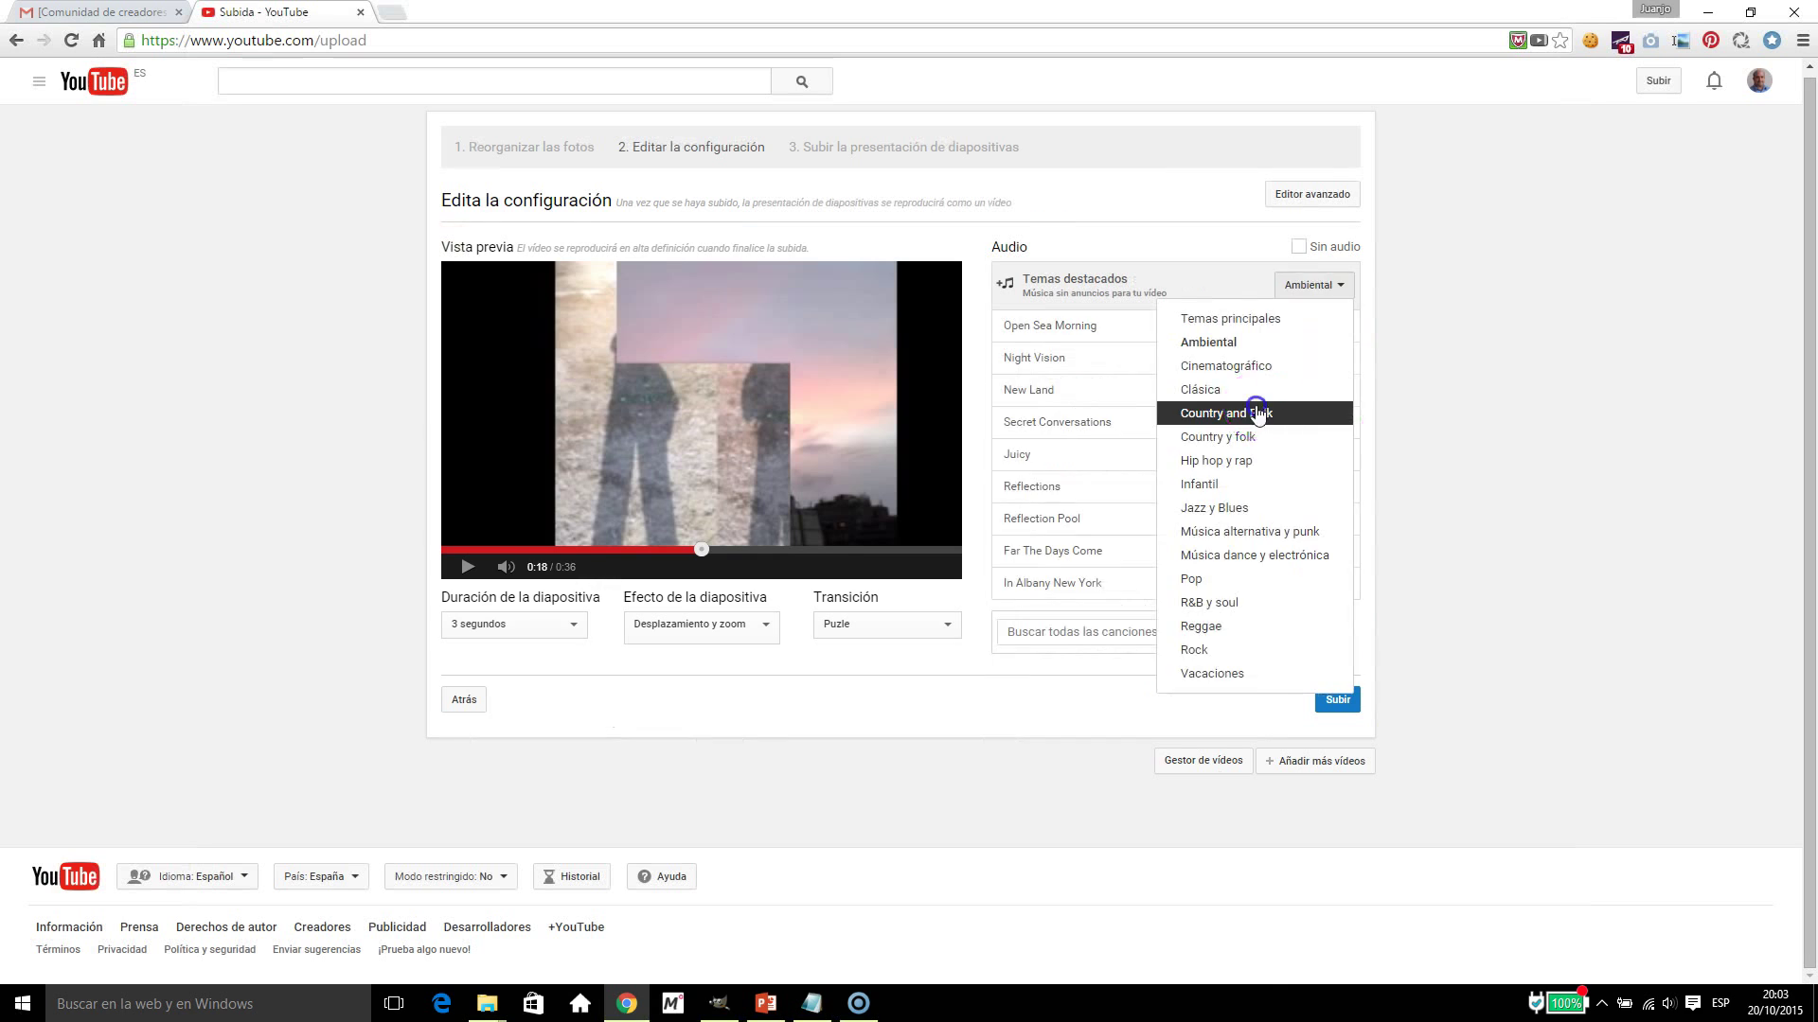
# Choose the Ambiental track New Land as the slideshow's audio and upload the slideshow.
pyautogui.click(1343, 287)
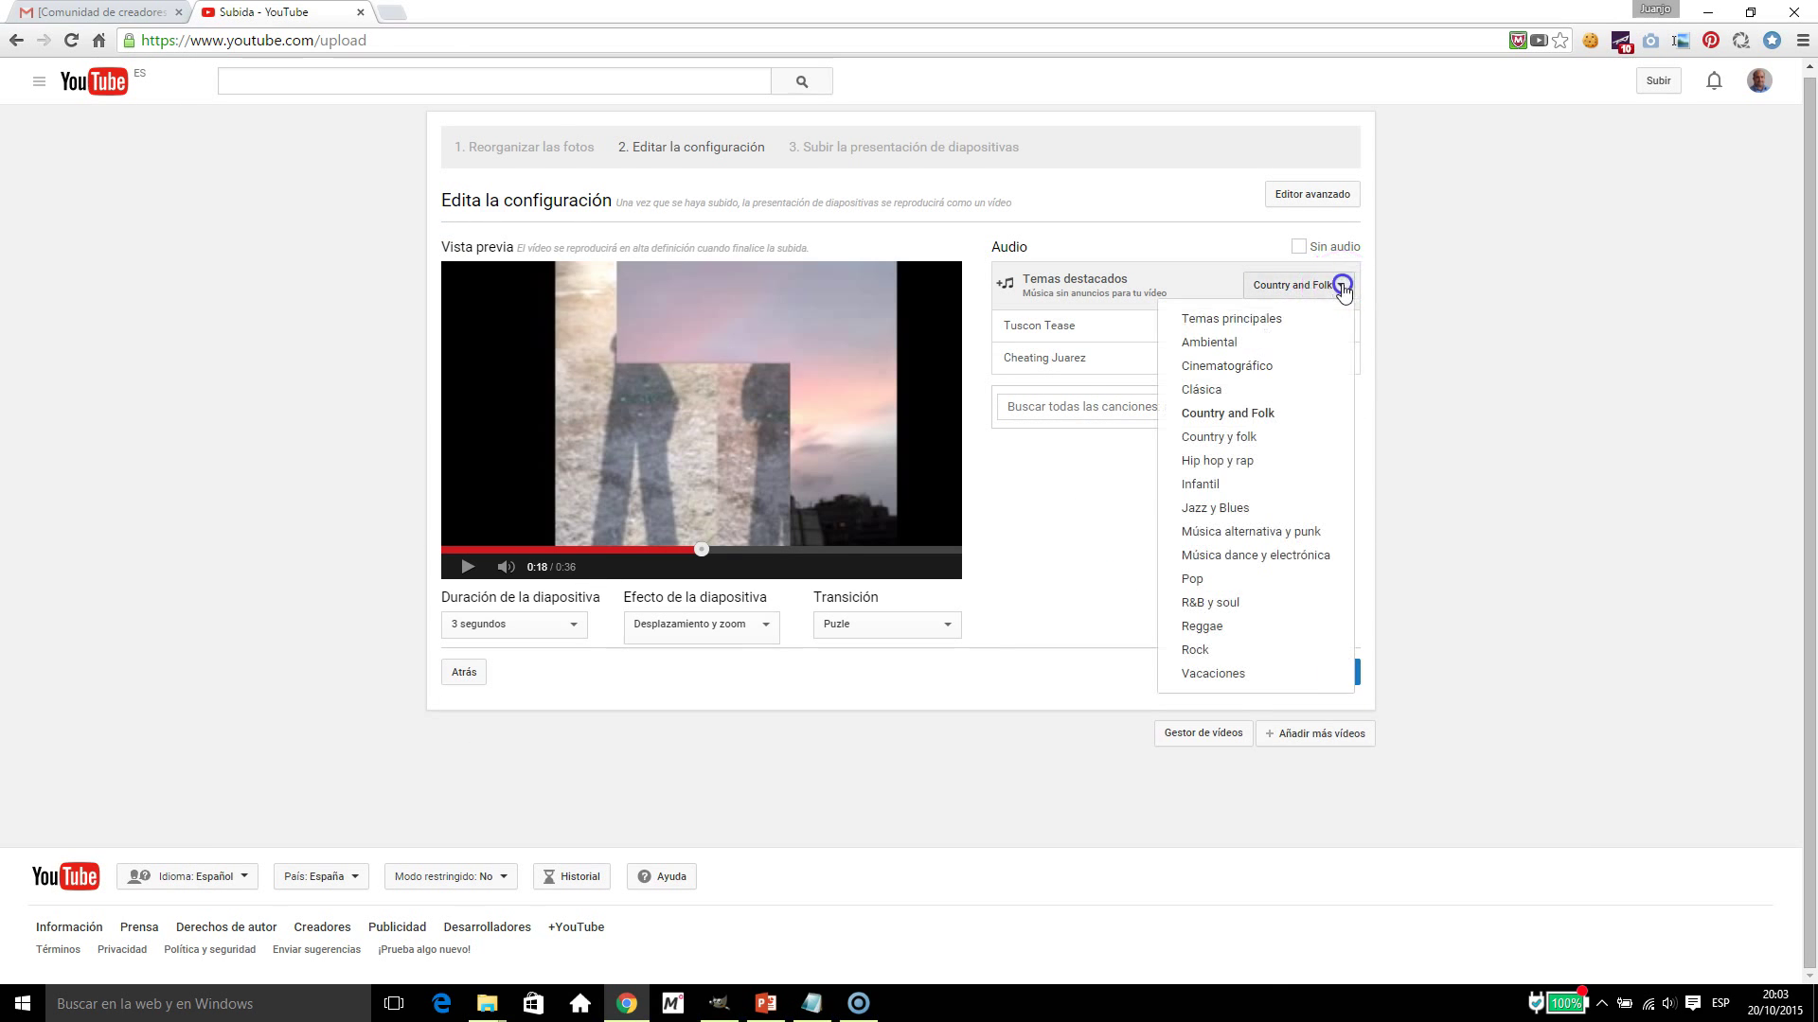
pyautogui.click(1239, 346)
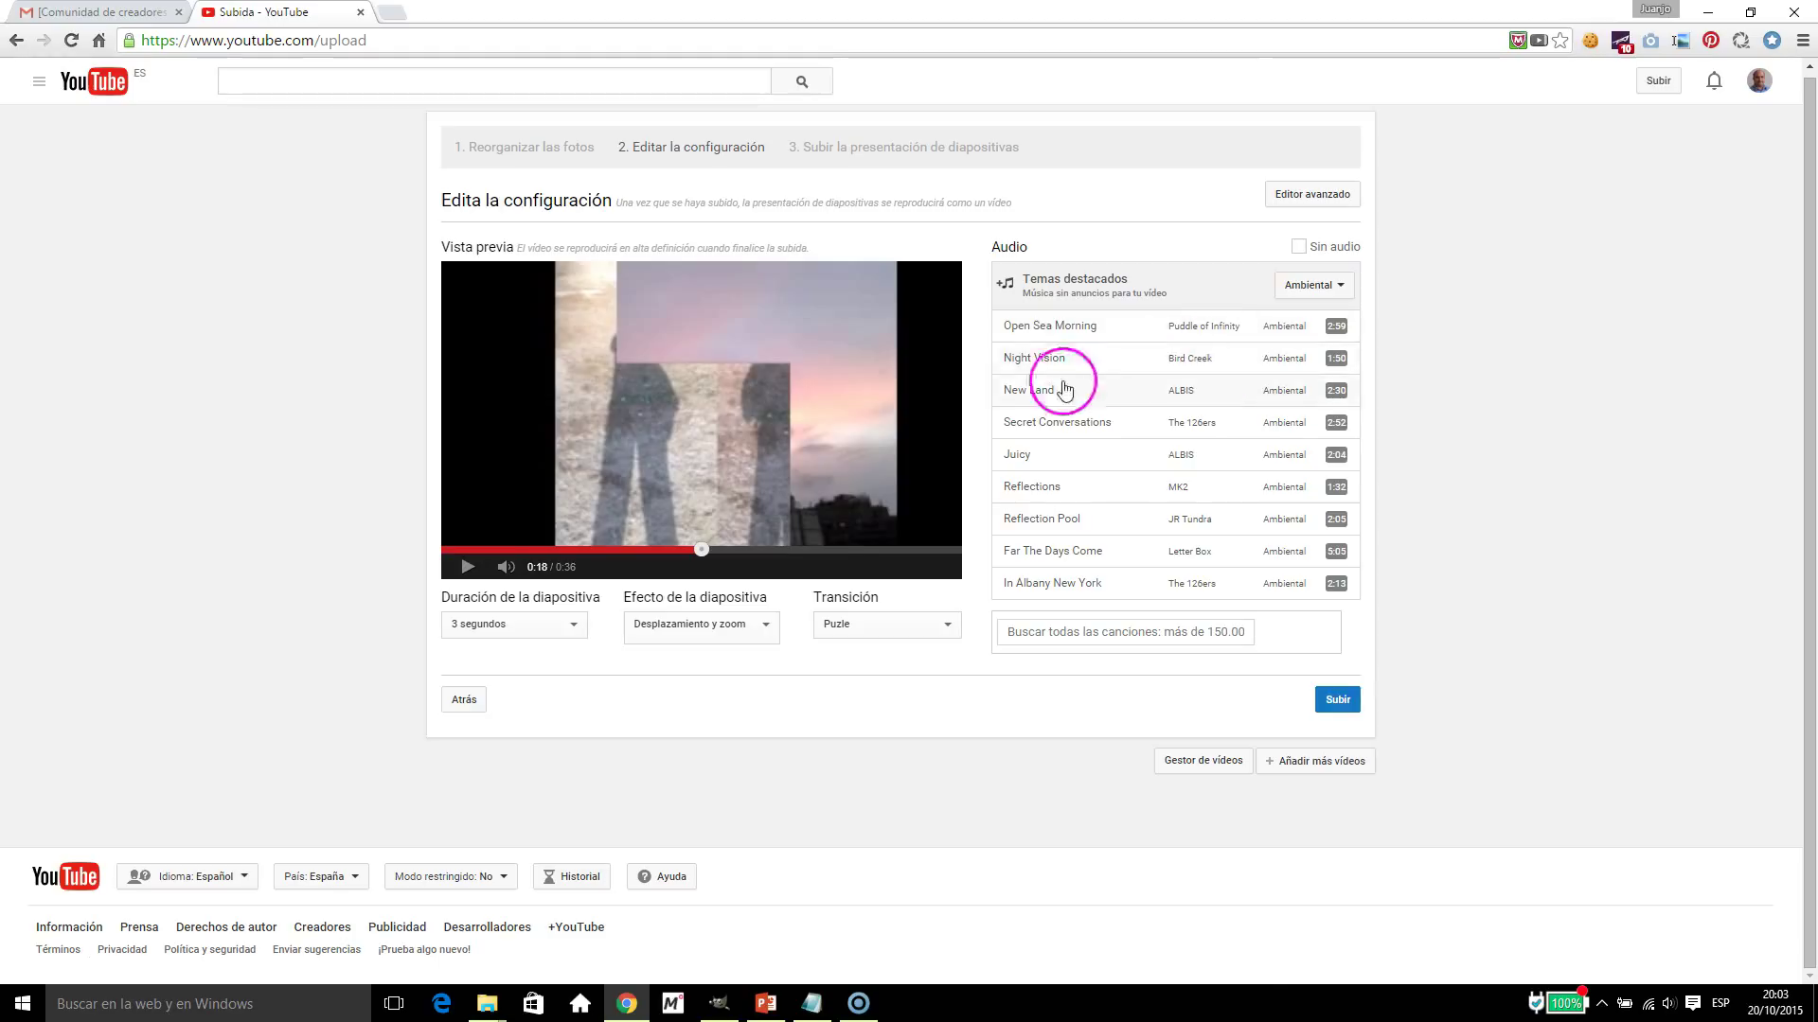
pyautogui.click(1010, 392)
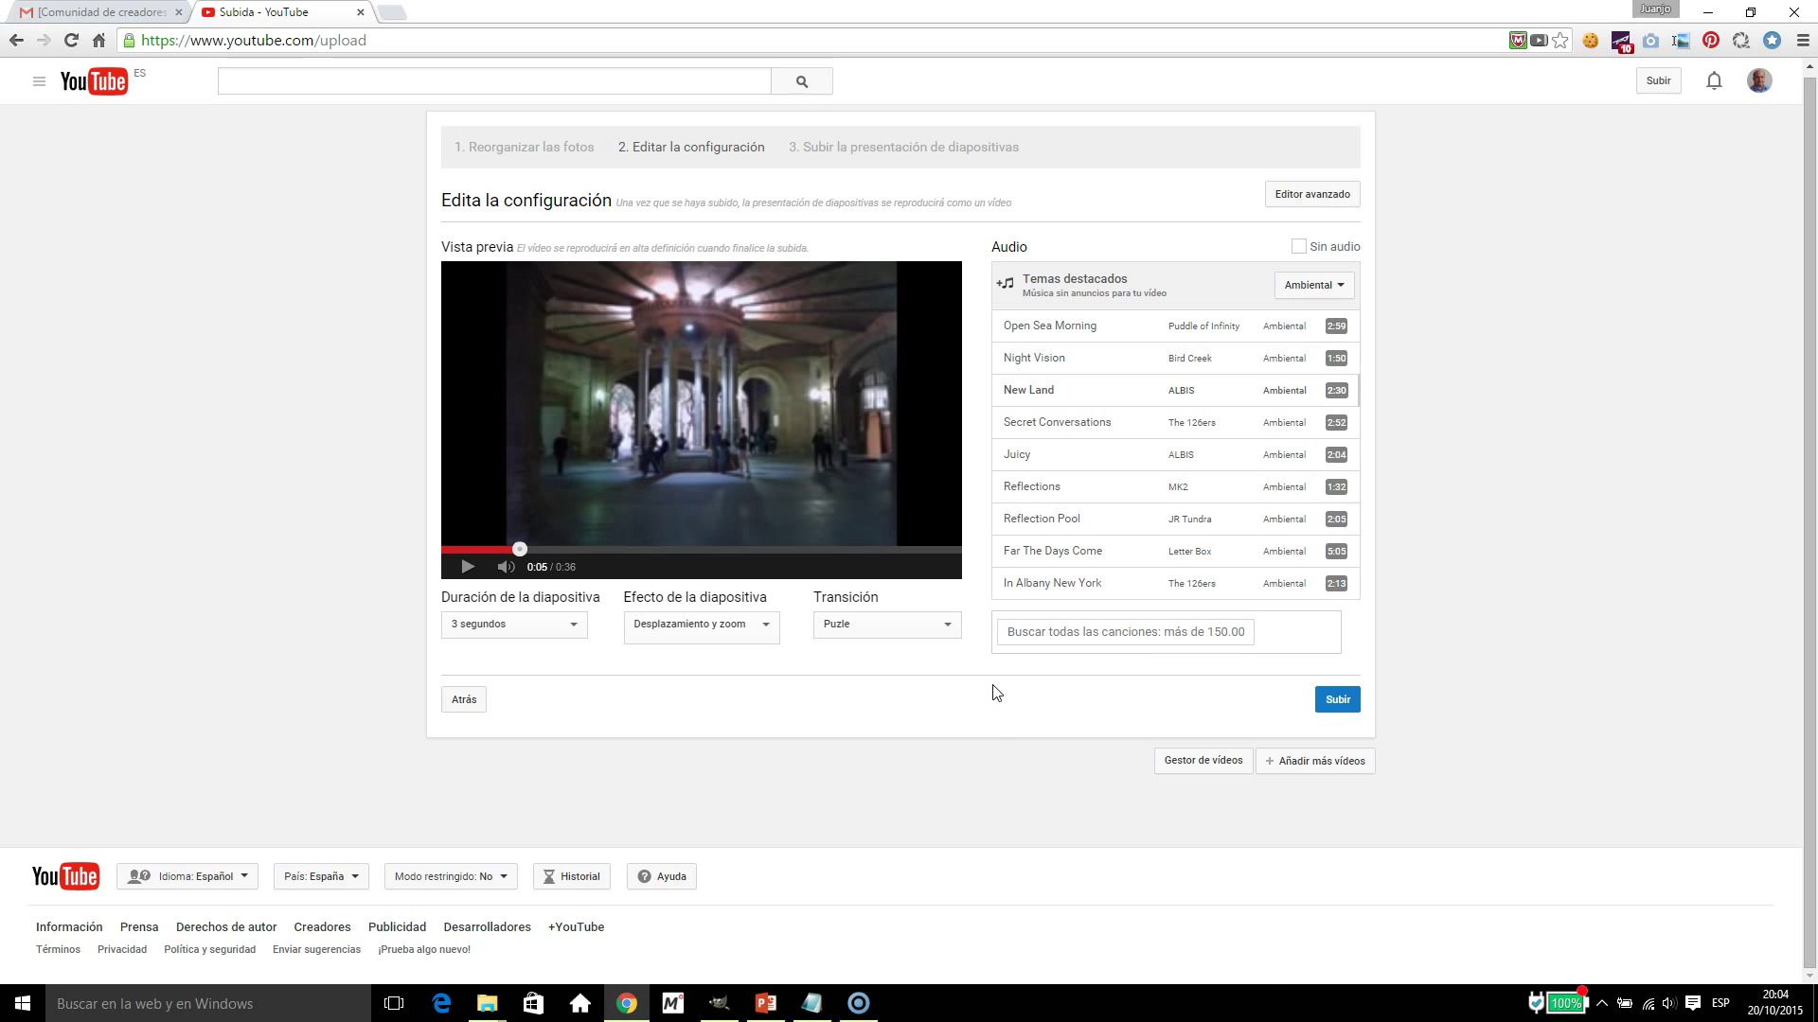
pyautogui.click(1347, 708)
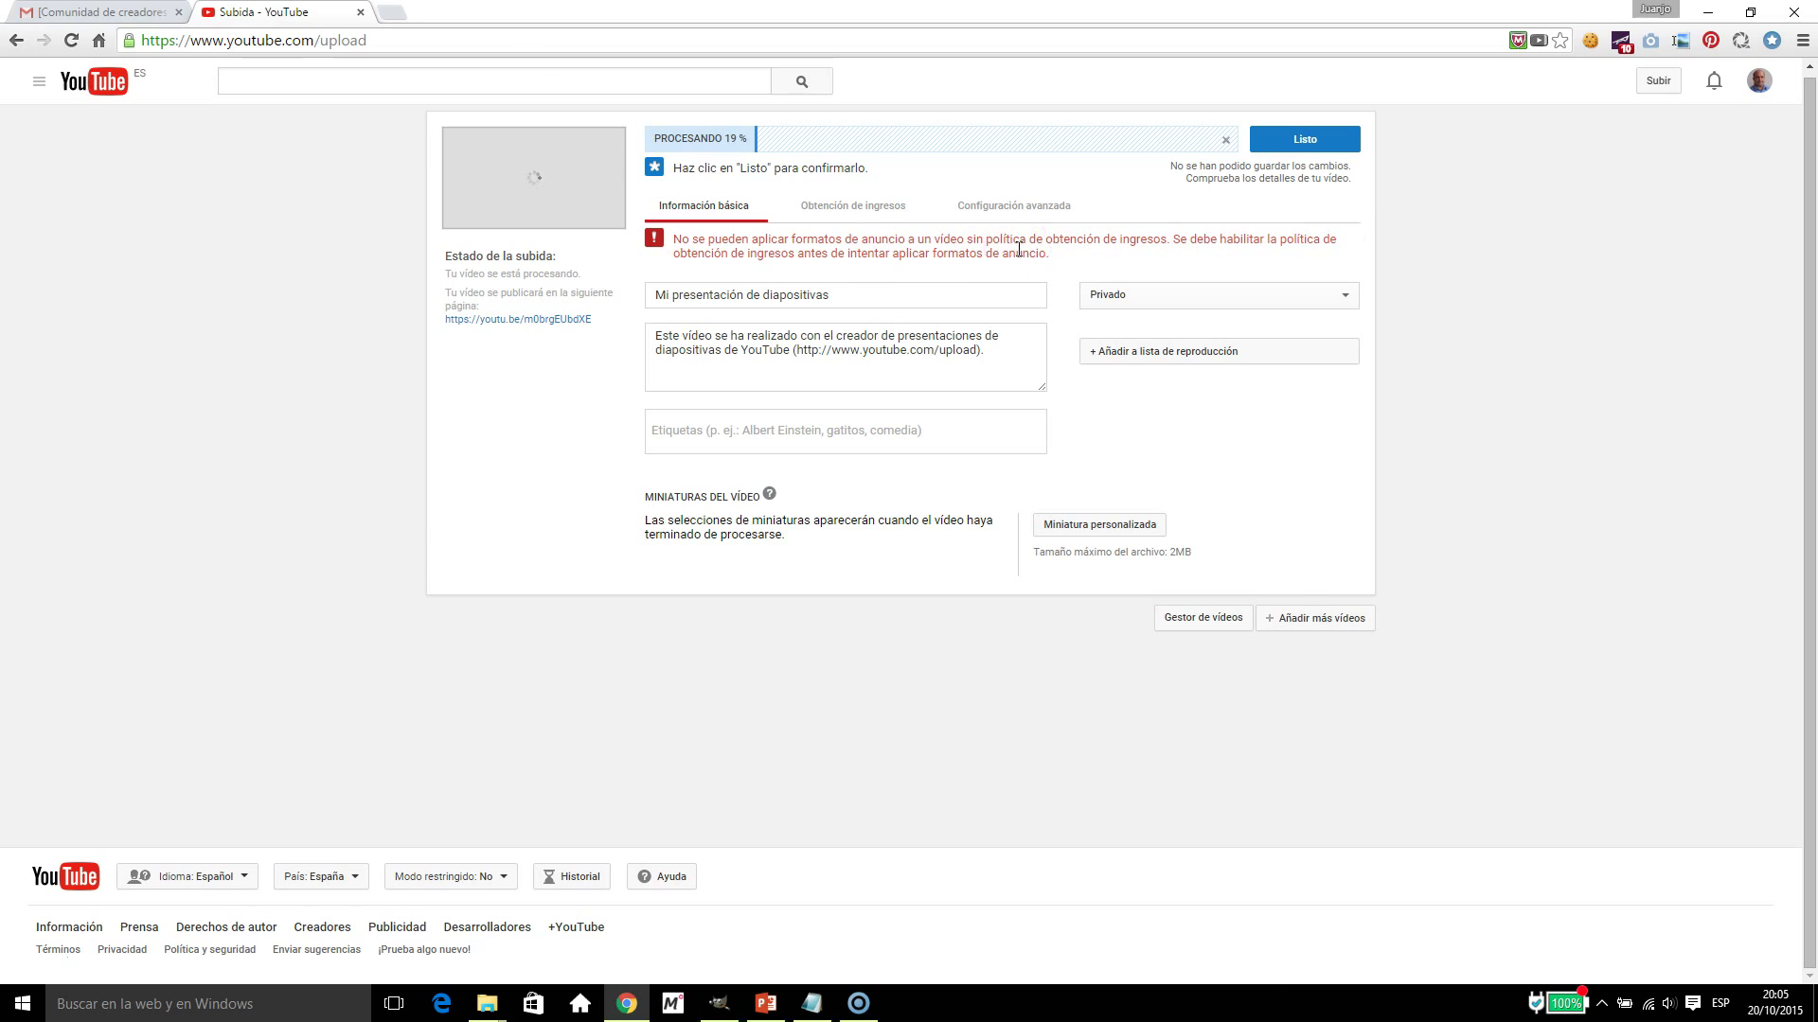
# Disable the overlay and skippable video ad formats in the video's monetization settings, and return to the basic information.
pyautogui.click(854, 208)
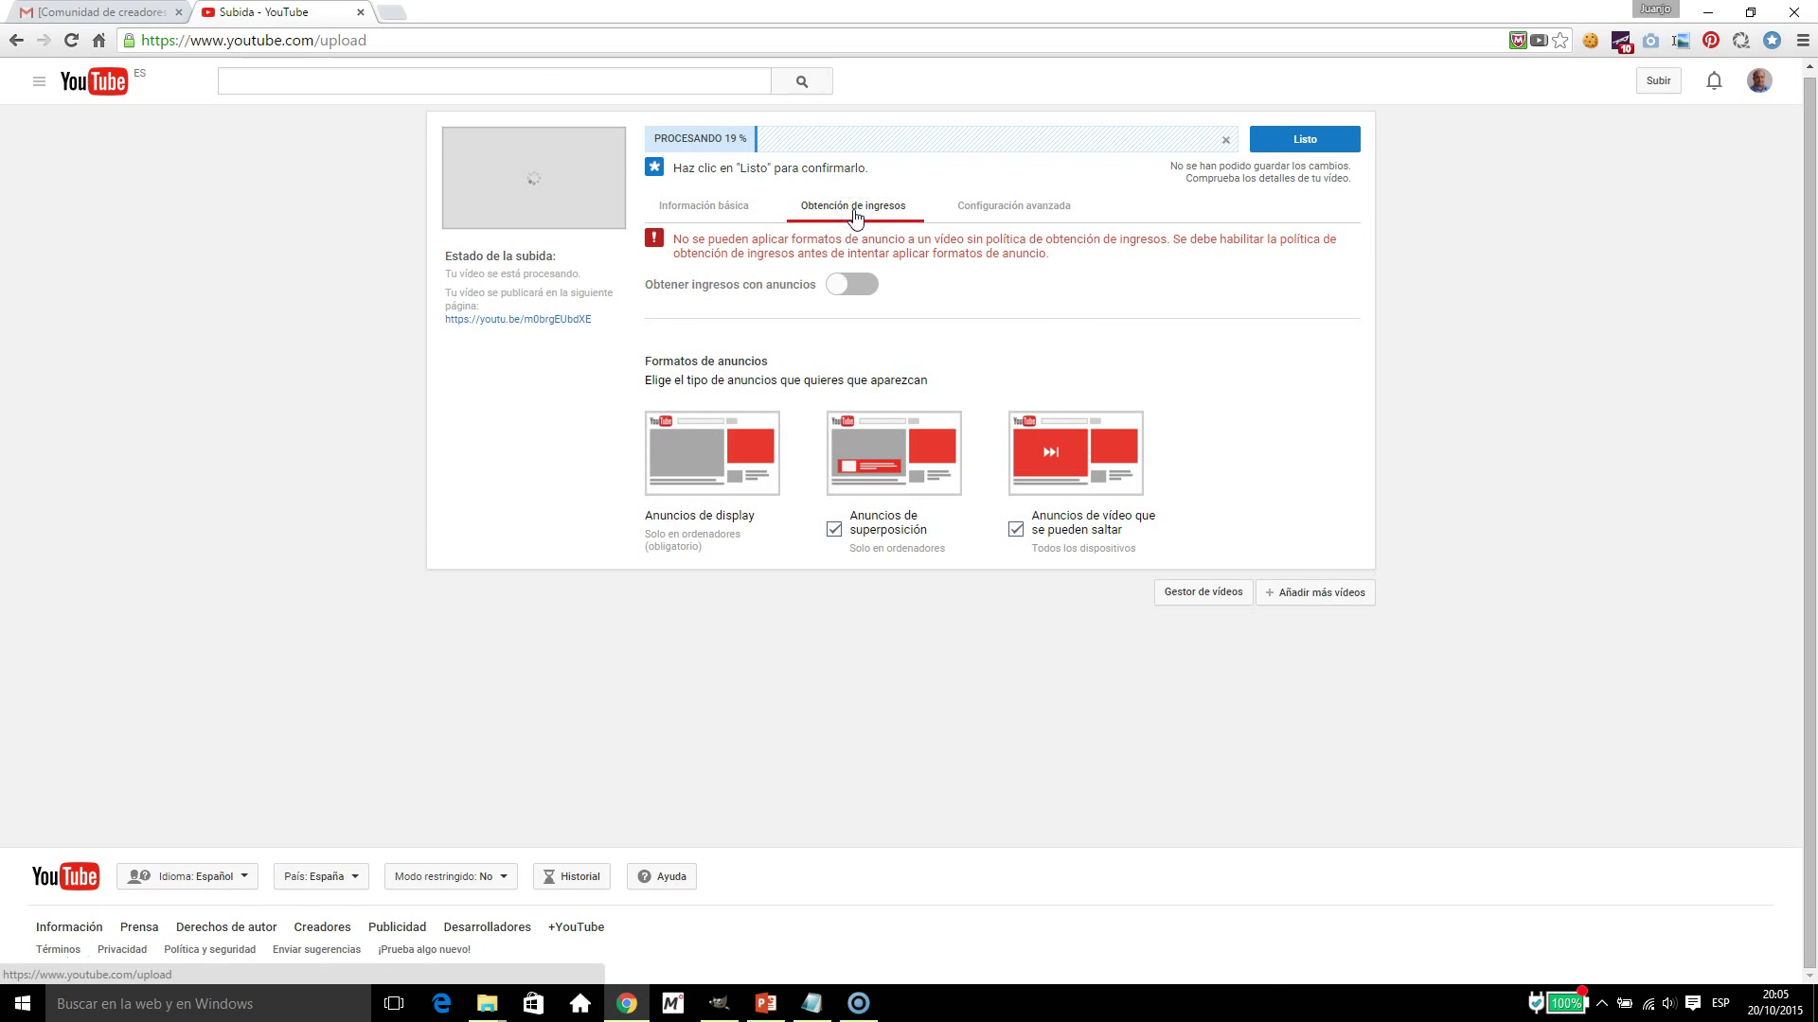
pyautogui.click(851, 284)
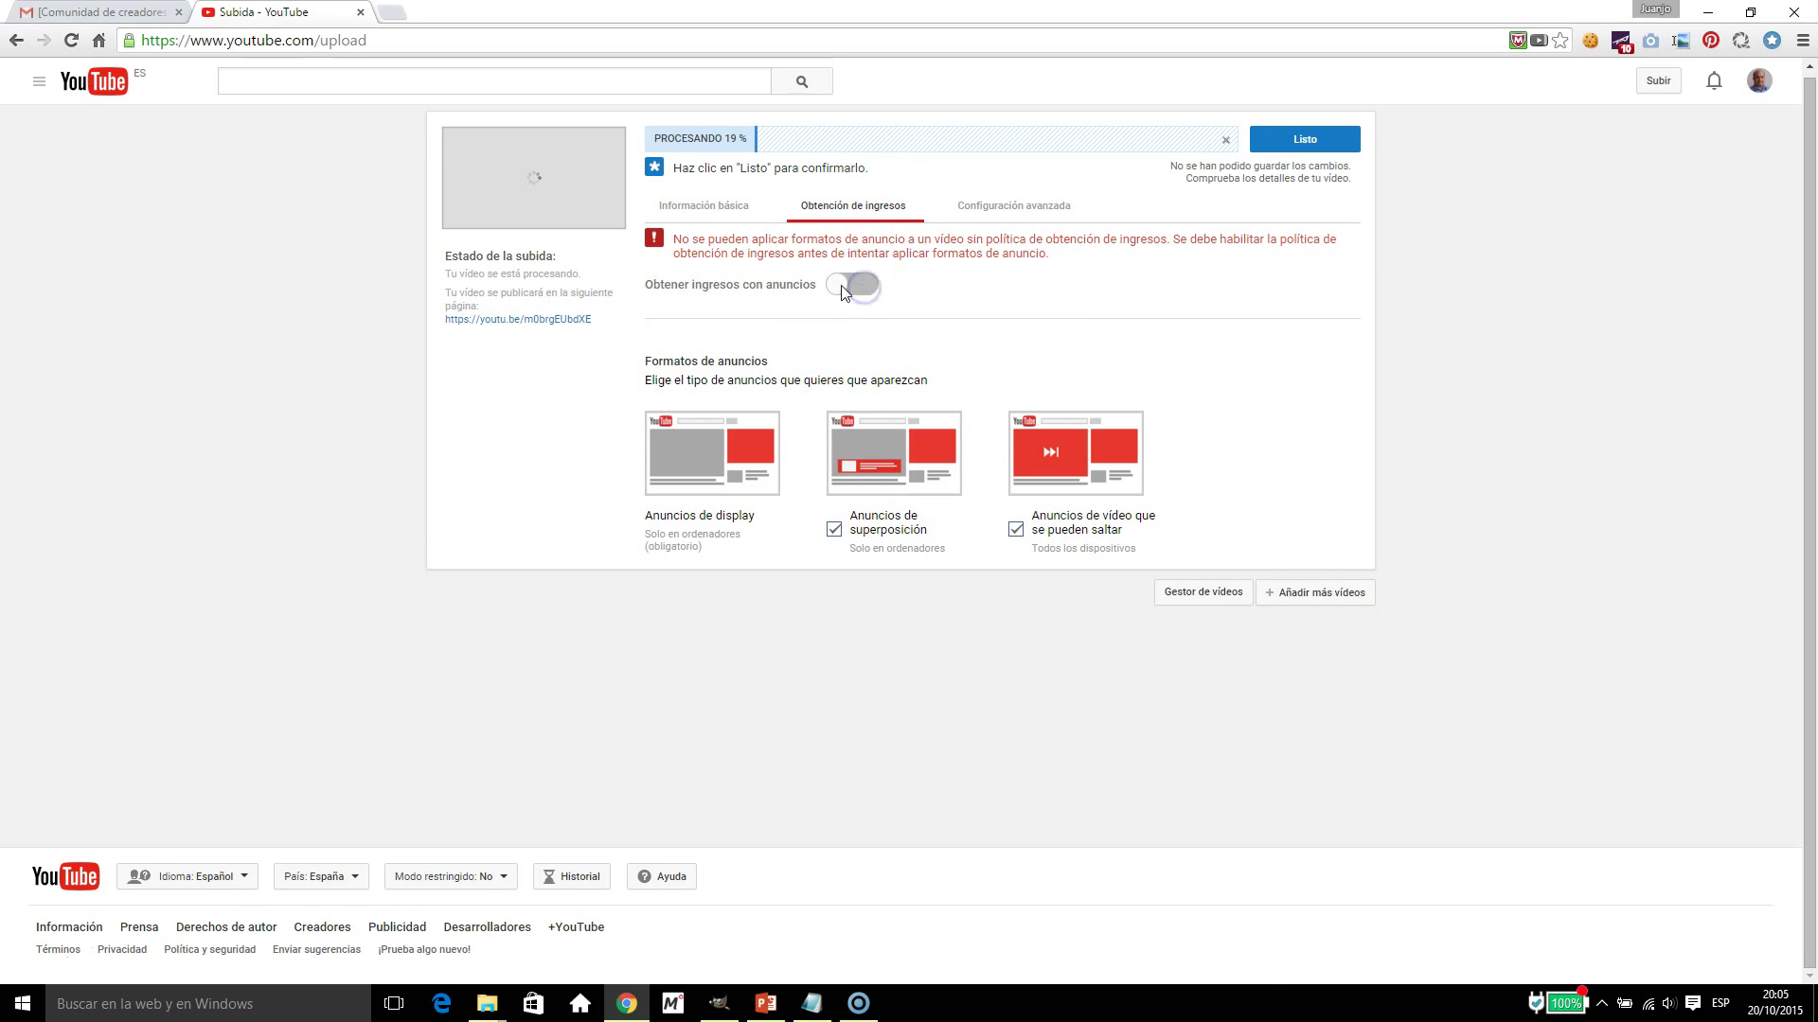
pyautogui.click(832, 285)
pyautogui.click(833, 527)
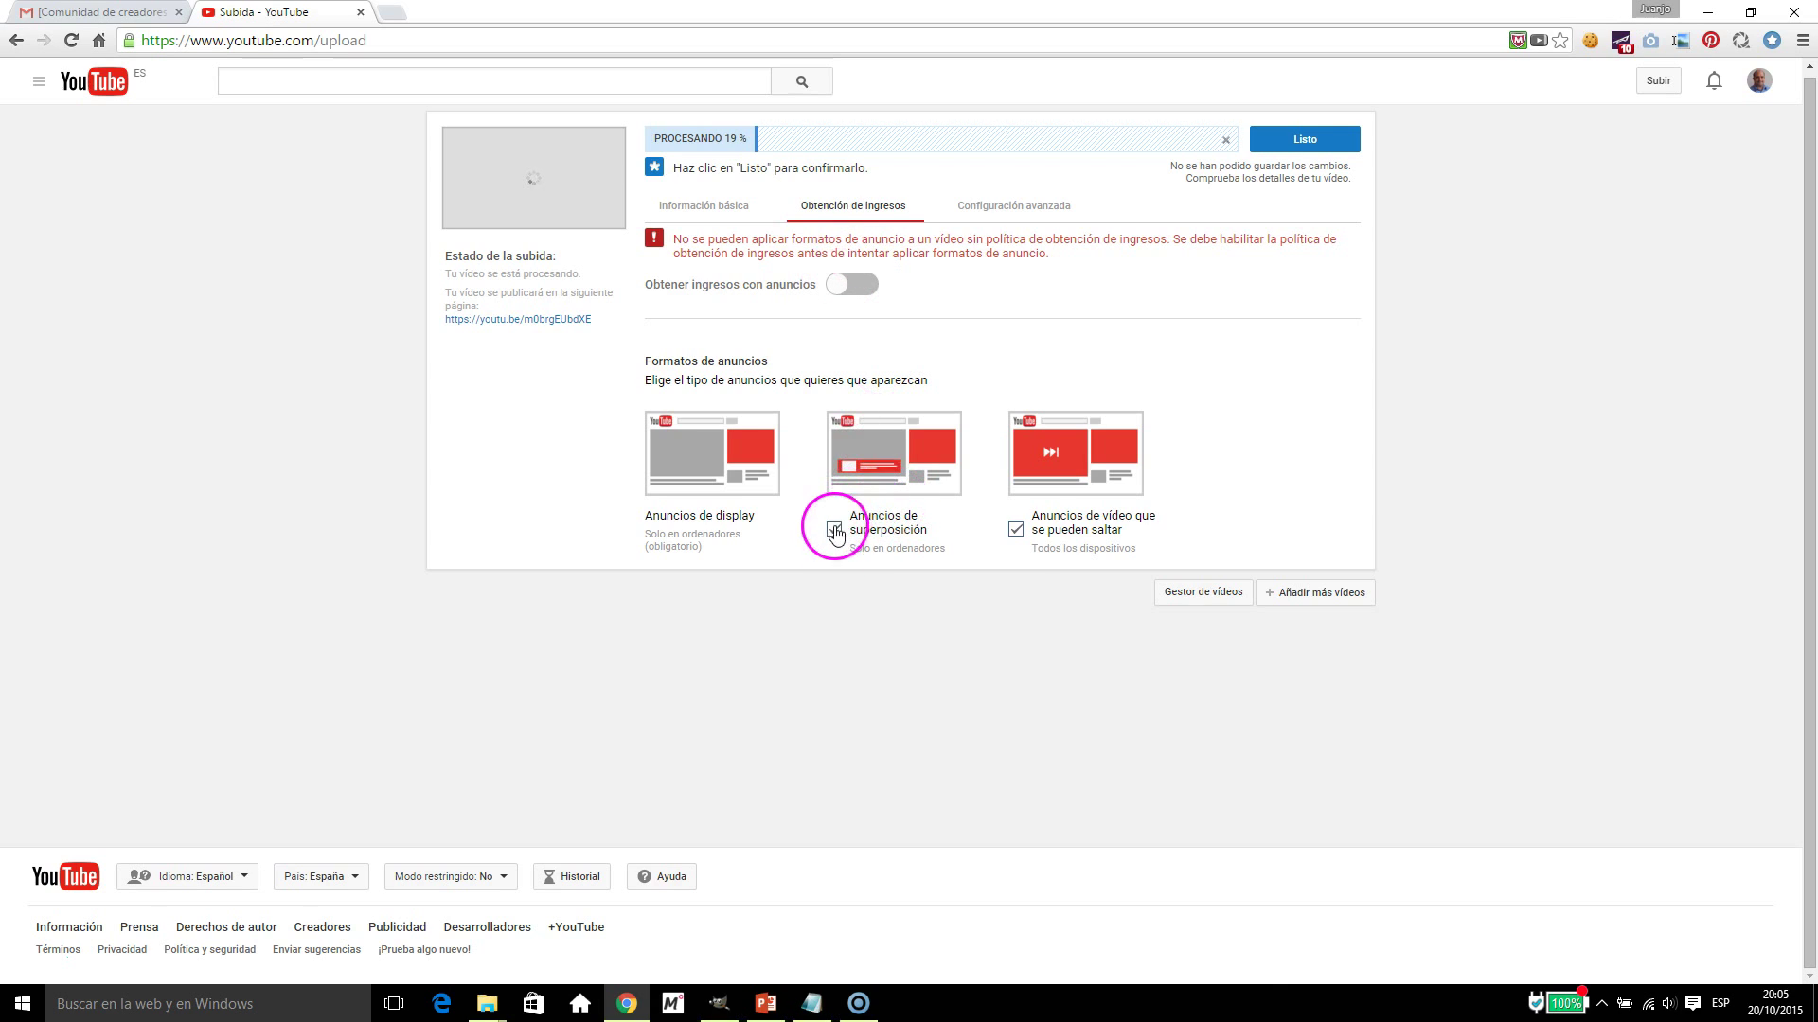
pyautogui.click(1015, 529)
pyautogui.click(728, 214)
pyautogui.click(728, 220)
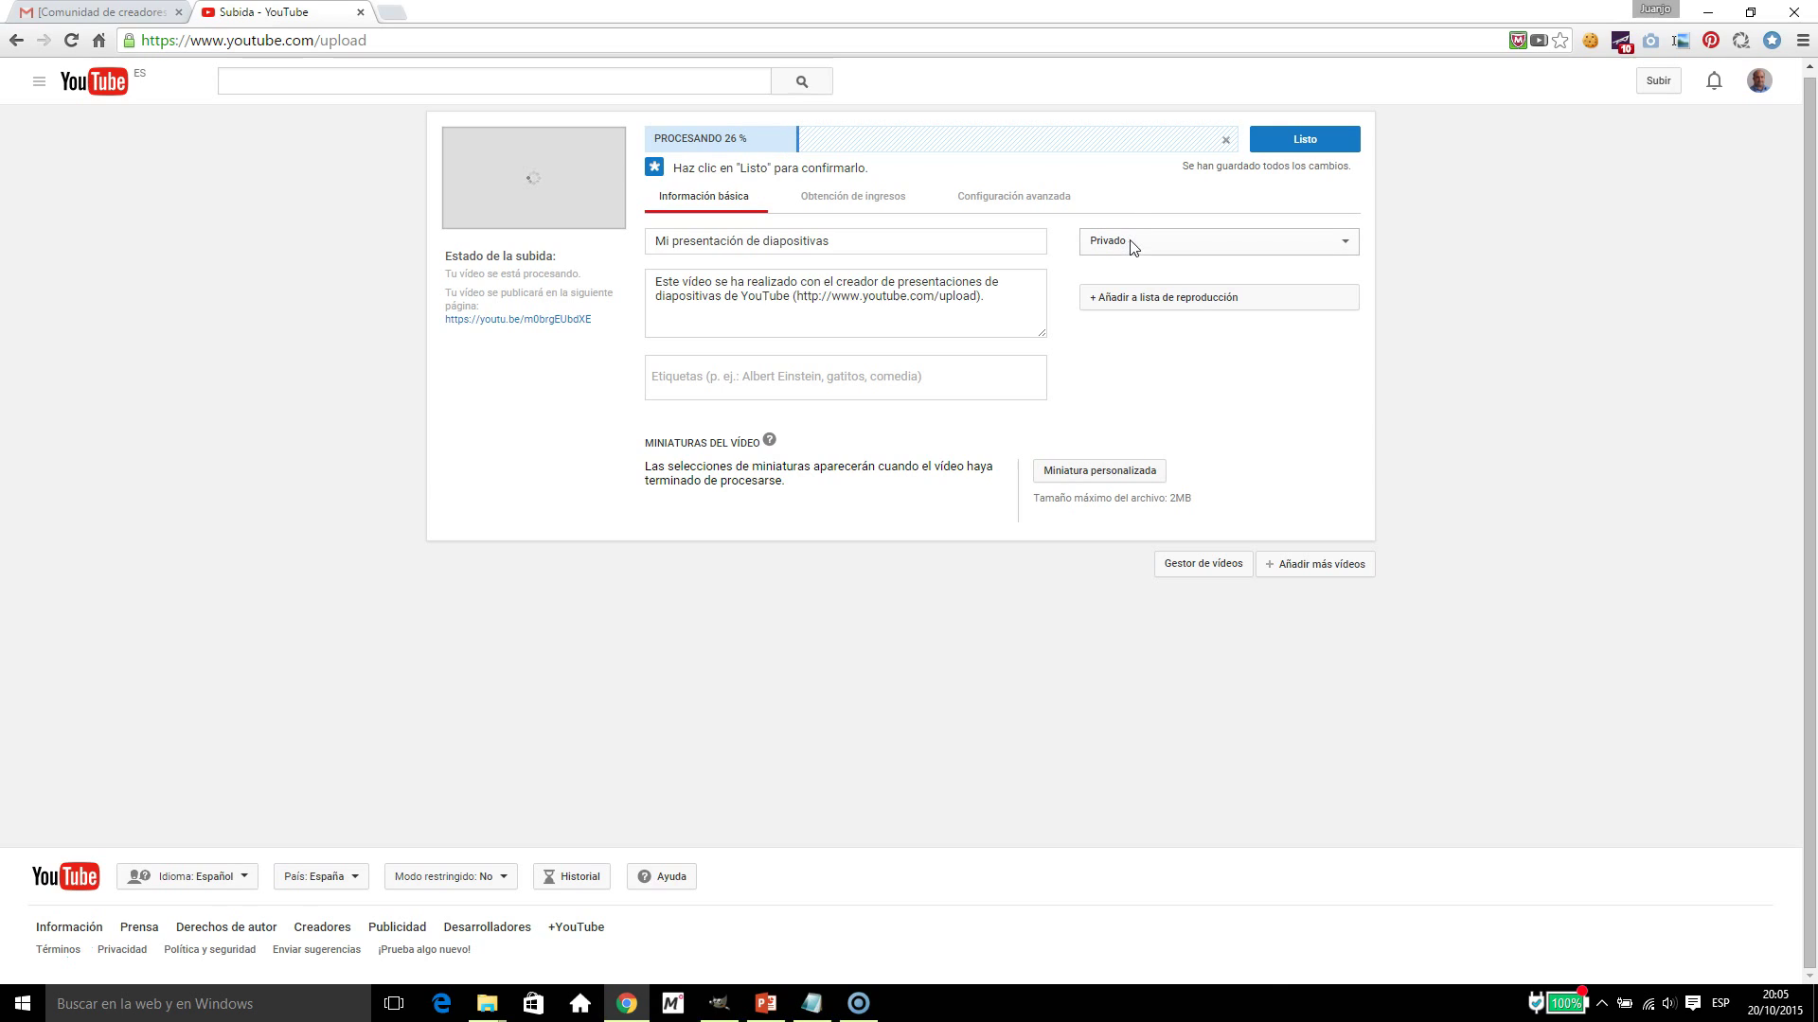
# Review the video's title, description and tags fields in the basic information.
pyautogui.click(962, 244)
pyautogui.click(986, 300)
pyautogui.click(976, 374)
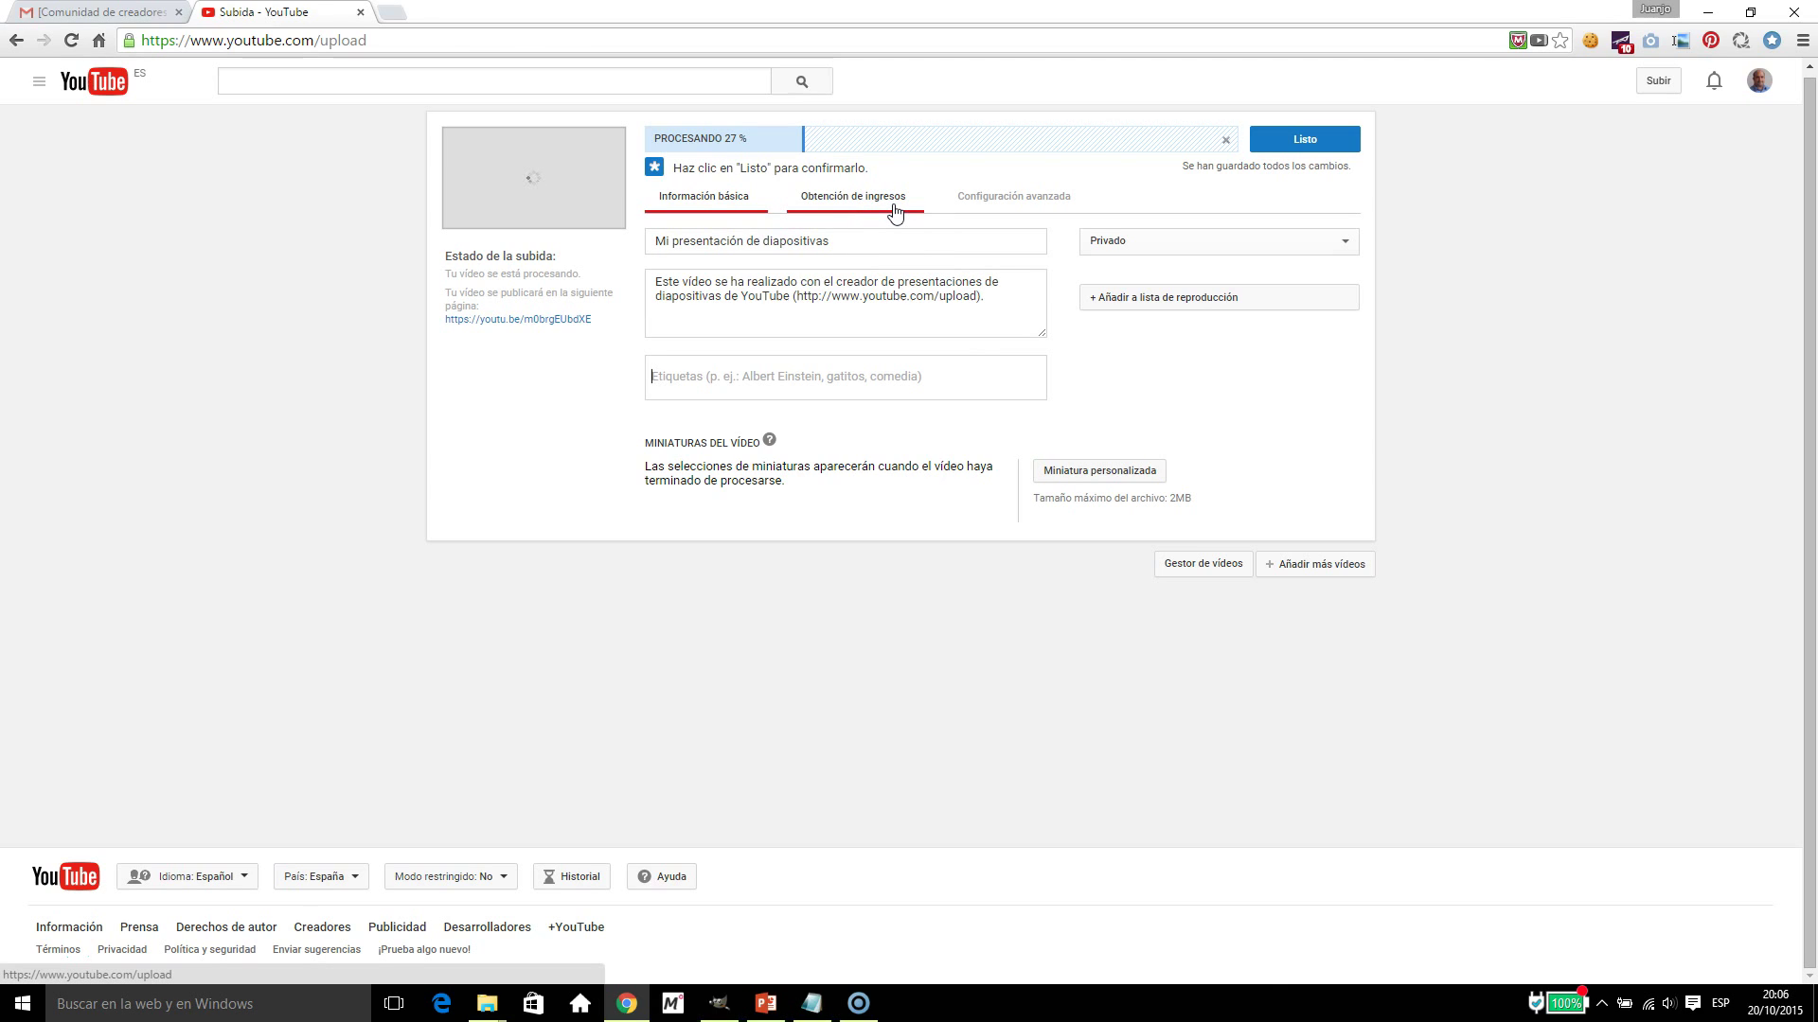
pyautogui.click(974, 199)
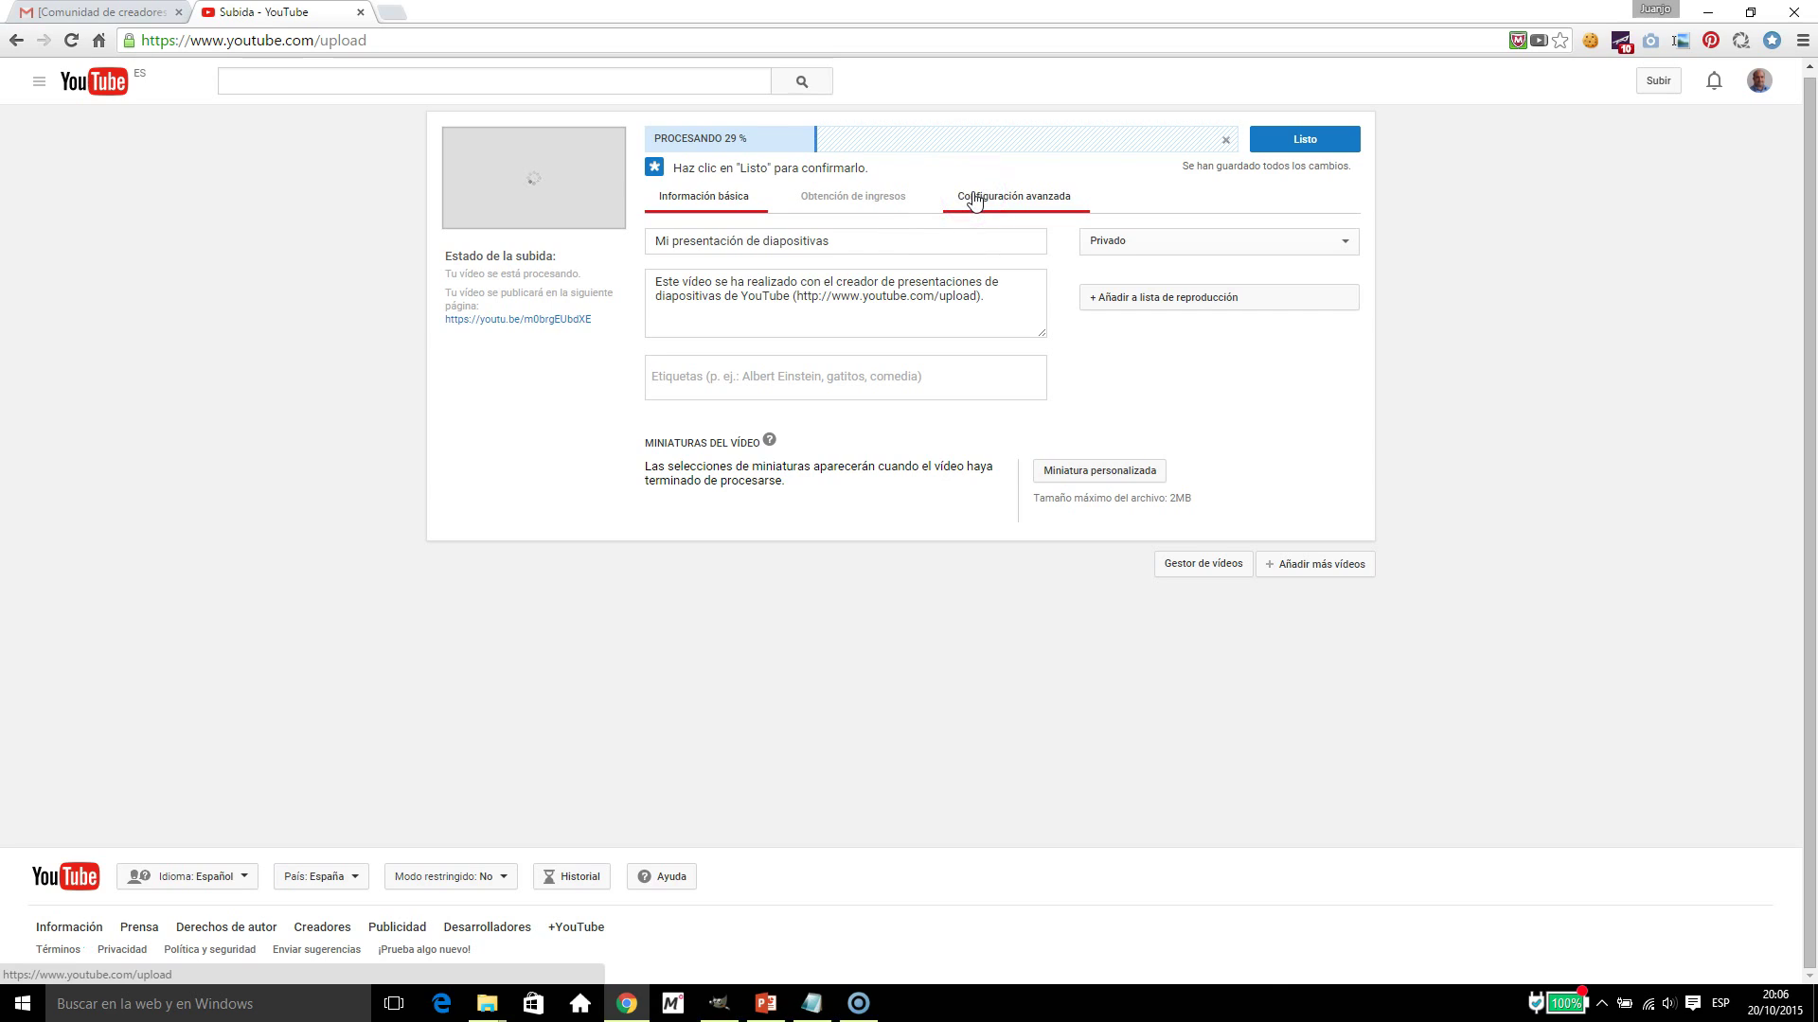
pyautogui.click(1165, 188)
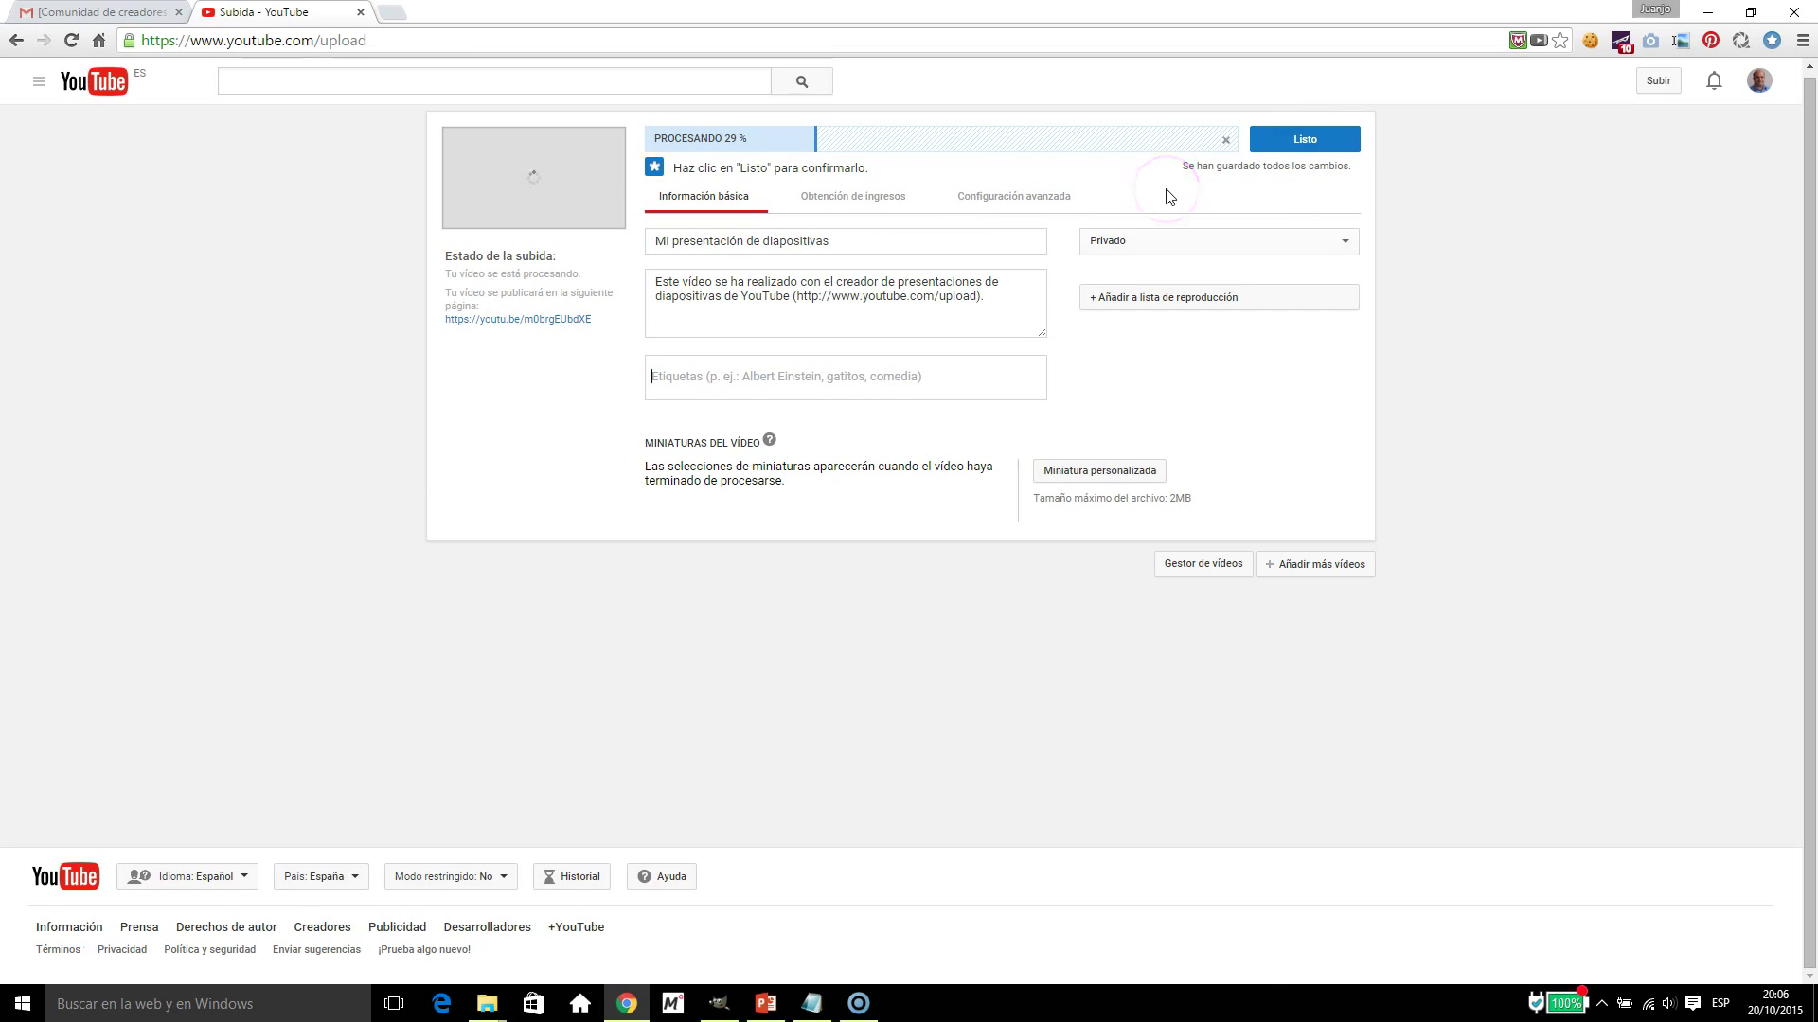
pyautogui.click(1285, 184)
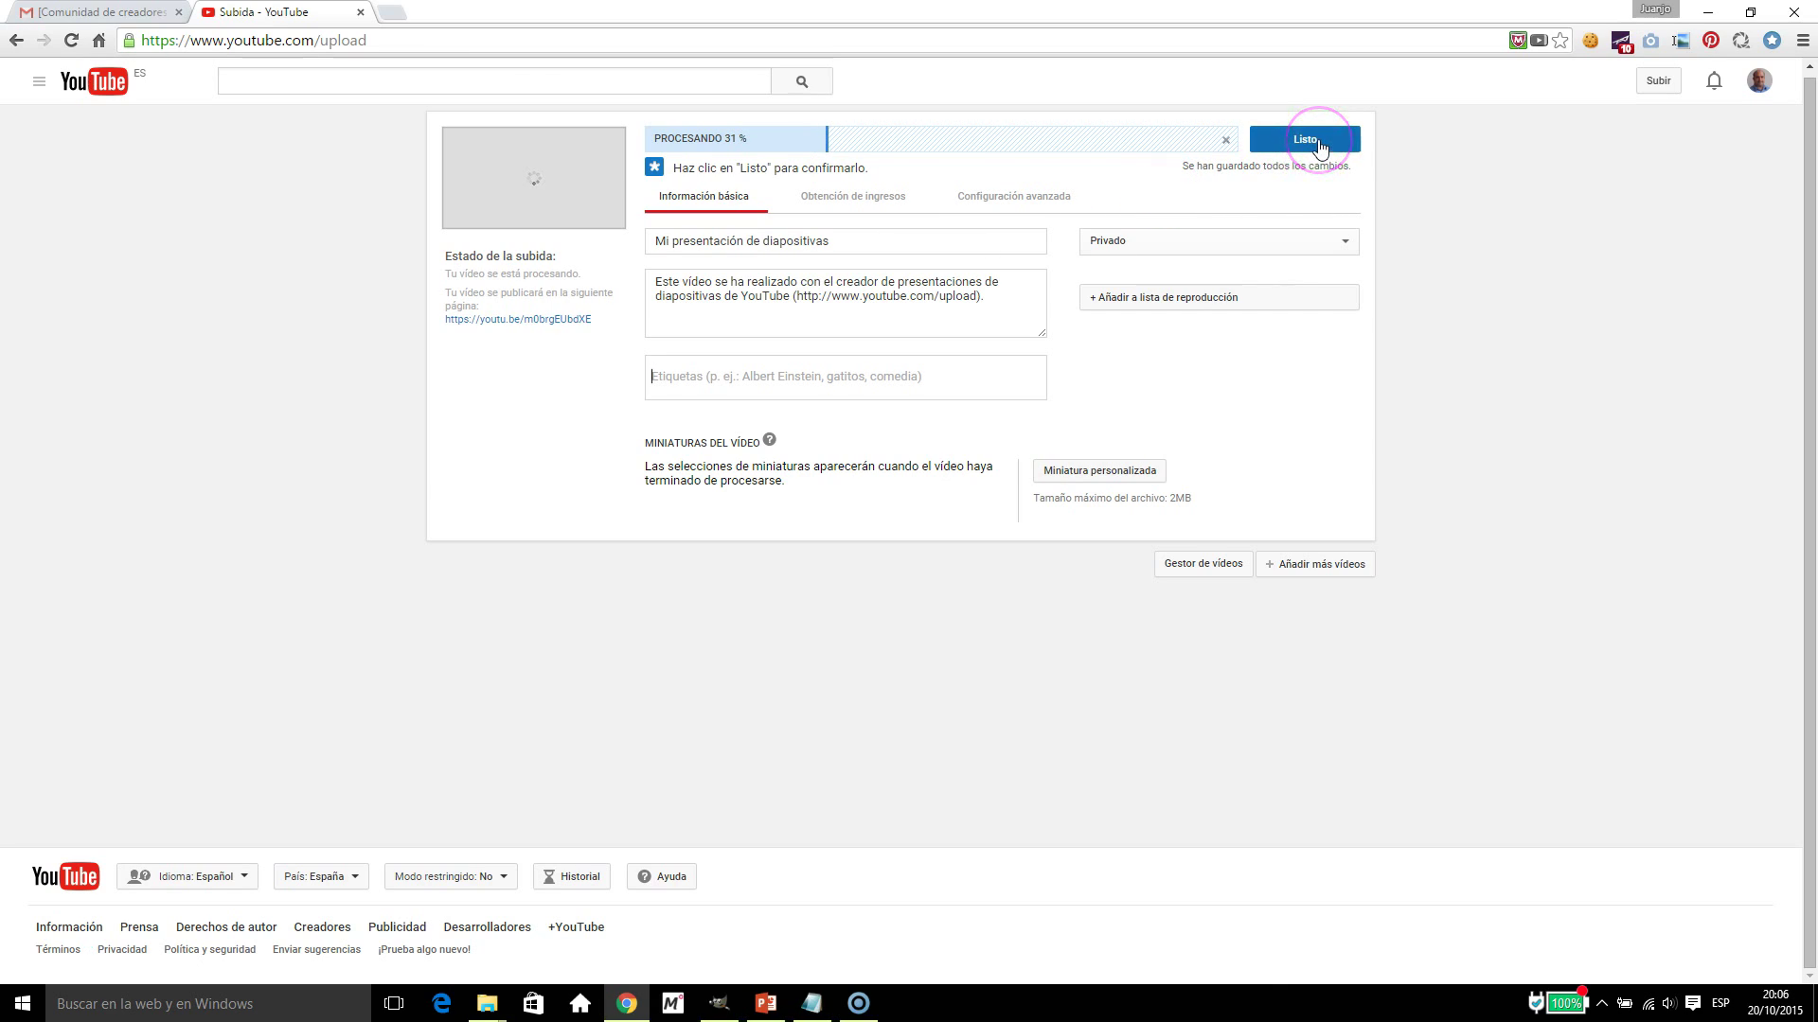